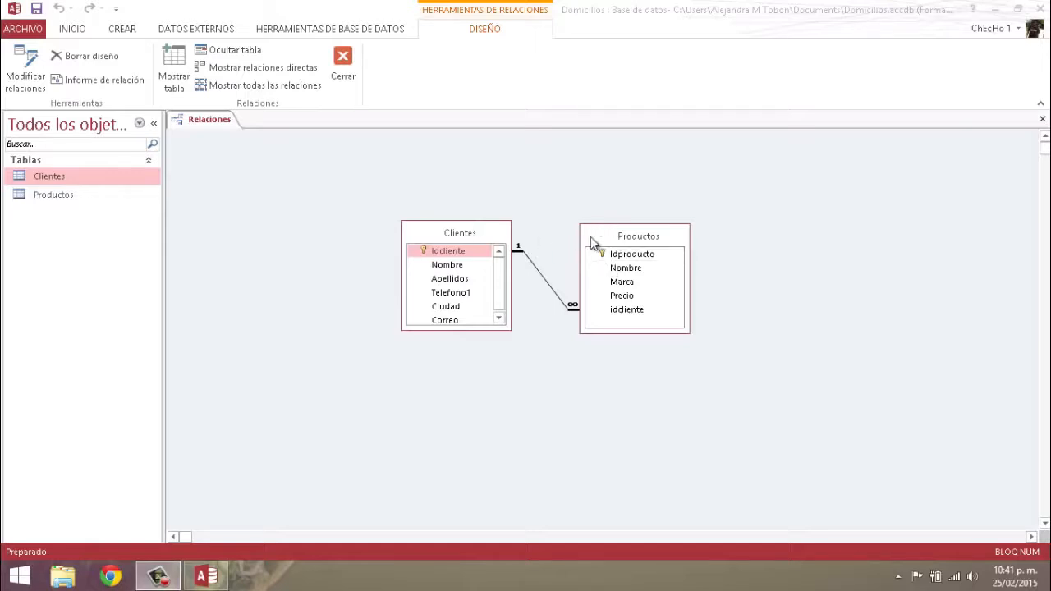
# Move the Clientes table up and enlarge the Clientes and Productos boxes to show every field
pyautogui.moveTo(480, 231); pyautogui.dragTo(478, 189)
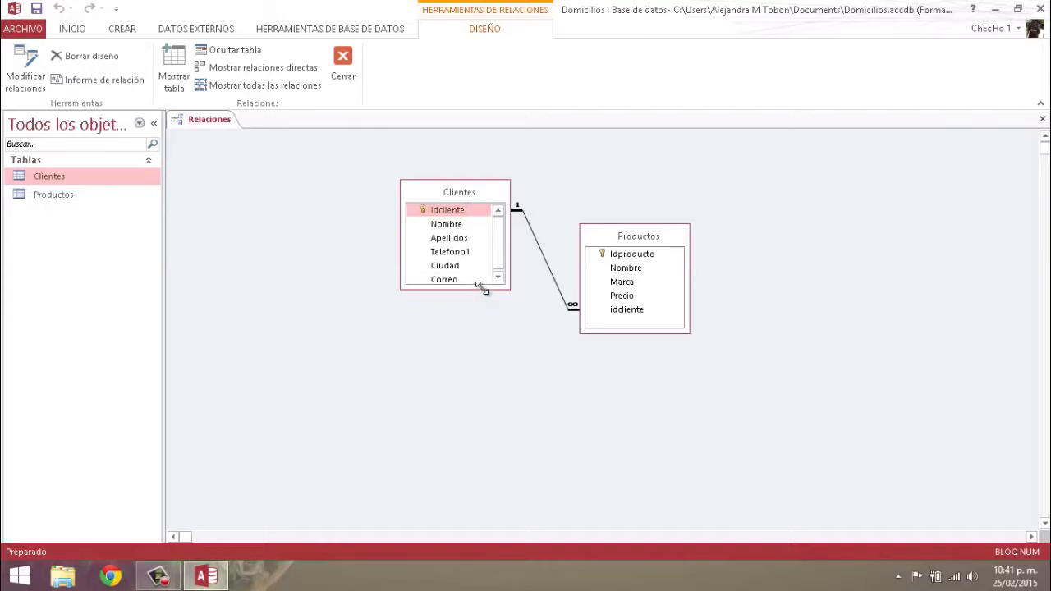
pyautogui.moveTo(481, 296); pyautogui.dragTo(479, 315)
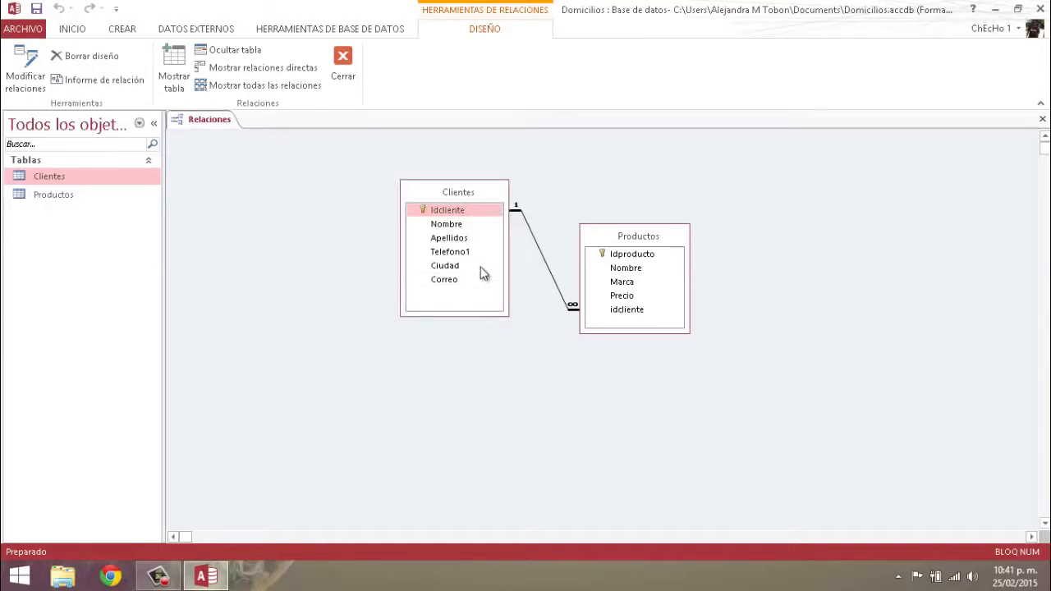
pyautogui.click(461, 212)
pyautogui.moveTo(630, 333); pyautogui.dragTo(629, 366)
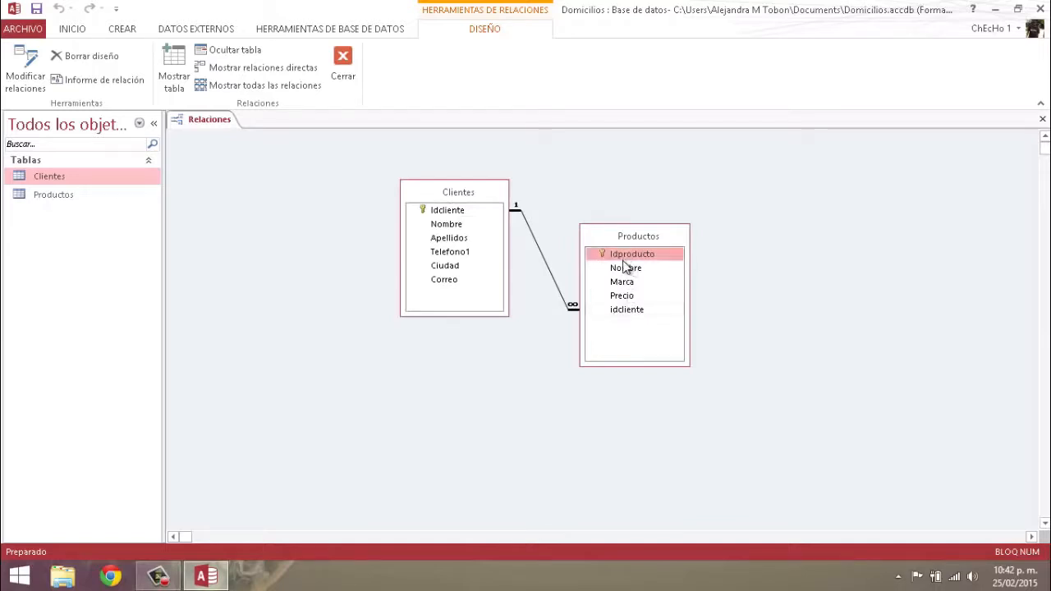
# Close the Domicilios database without saving the layout and relaunch Access from the taskbar
pyautogui.click(1040, 9)
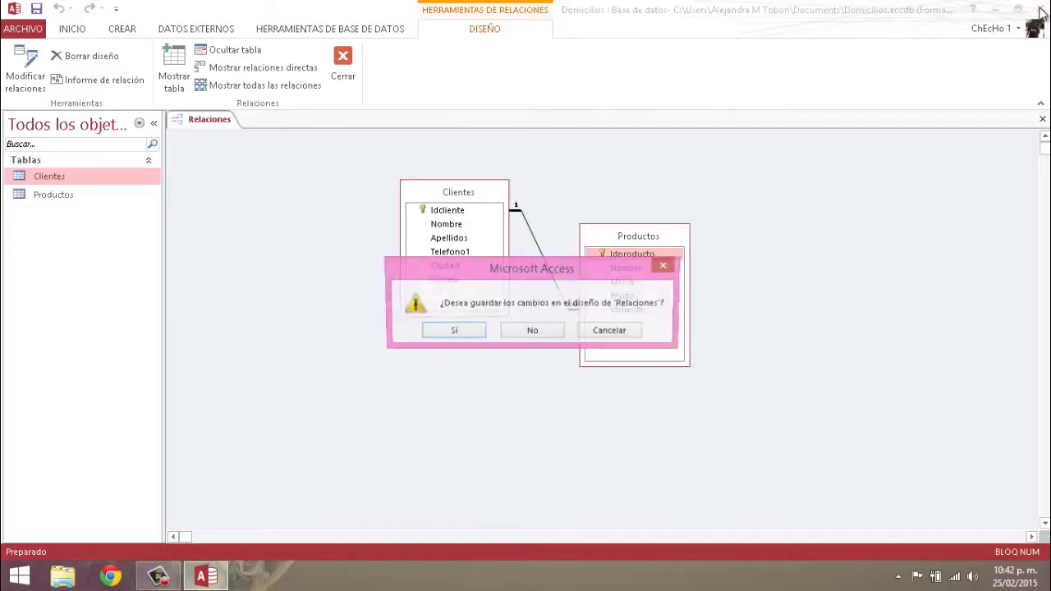
pyautogui.click(527, 329)
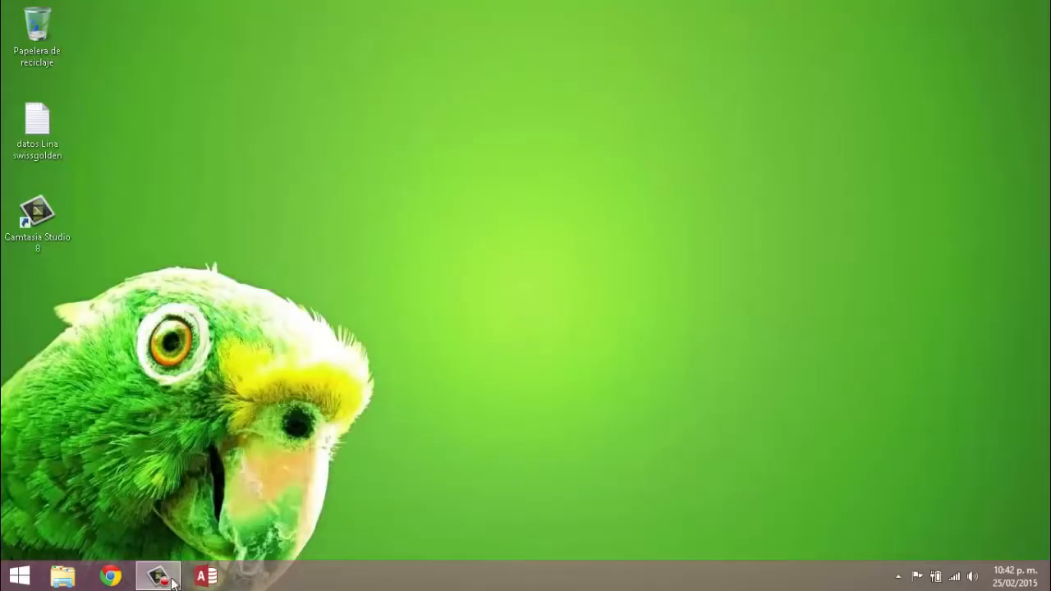
pyautogui.click(205, 577)
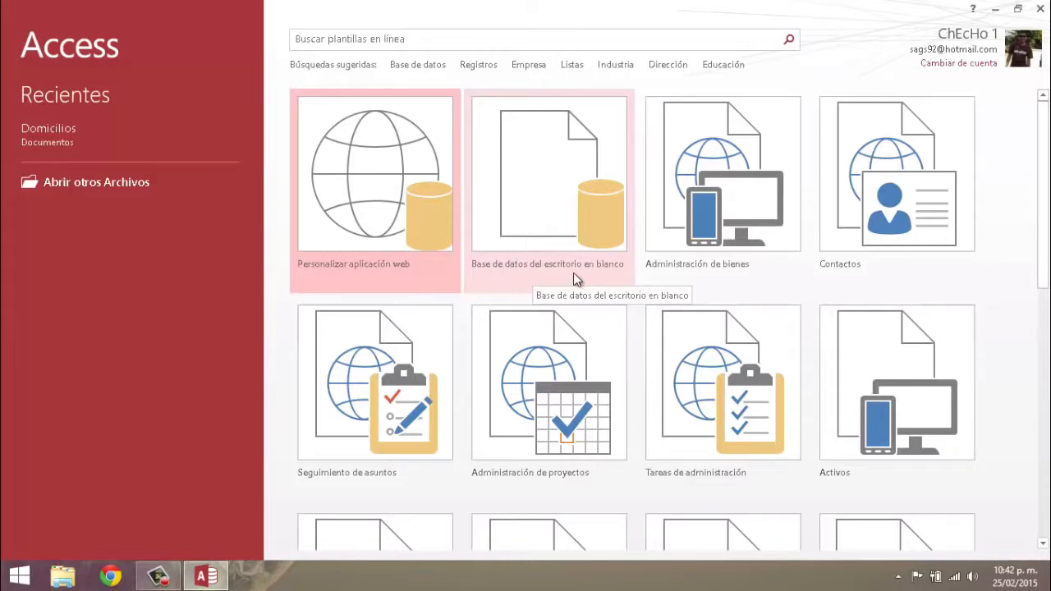
# Create a blank desktop database with the file name Domicilios1
pyautogui.click(557, 196)
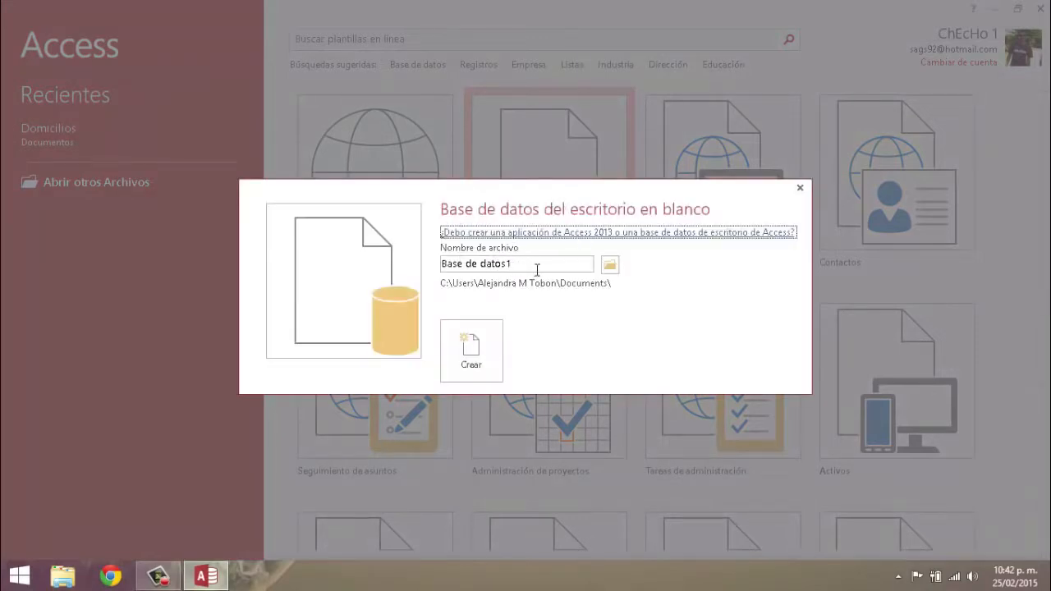
pyautogui.moveTo(522, 267); pyautogui.dragTo(452, 265)
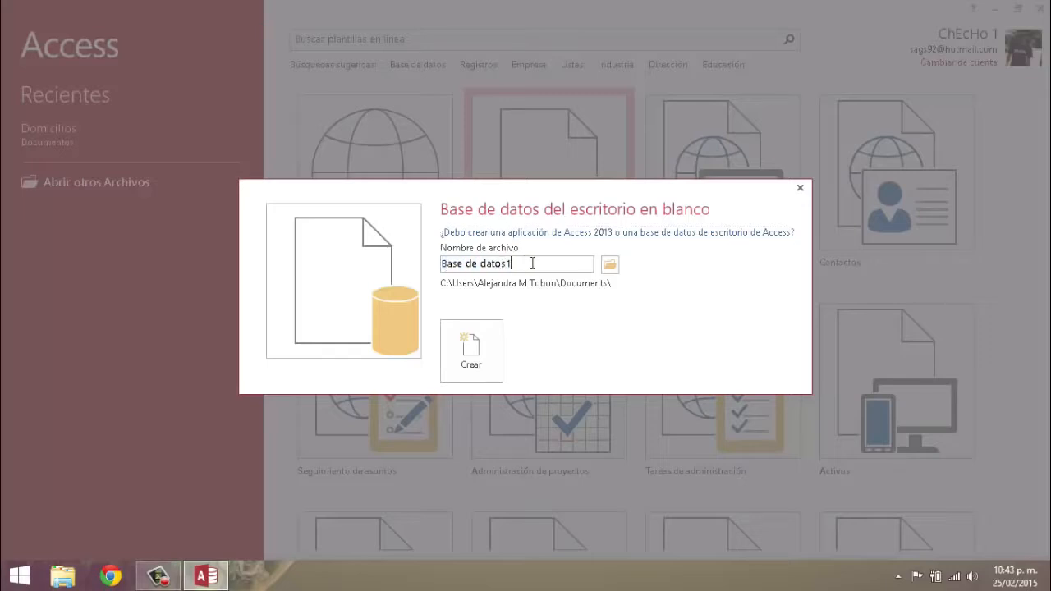
pyautogui.press('BackSpace')
pyautogui.press('BackSpace')
pyautogui.press('BackSpace')
pyautogui.press('BackSpace')
pyautogui.press('BackSpace')
pyautogui.press('BackSpace')
pyautogui.press('BackSpace')
pyautogui.press('BackSpace')
pyautogui.press('BackSpace')
pyautogui.press('BackSpace')
pyautogui.press('BackSpace')
pyautogui.press('BackSpace')
pyautogui.click(475, 355)
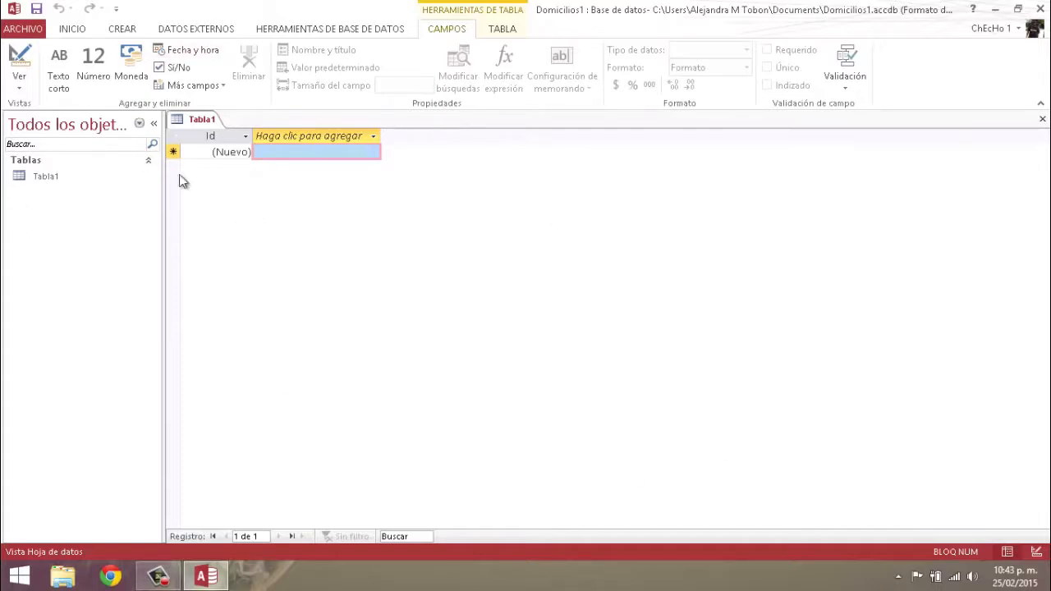
# Look through the ribbon tabs, then close the default Tabla1 without keeping it
pyautogui.click(74, 29)
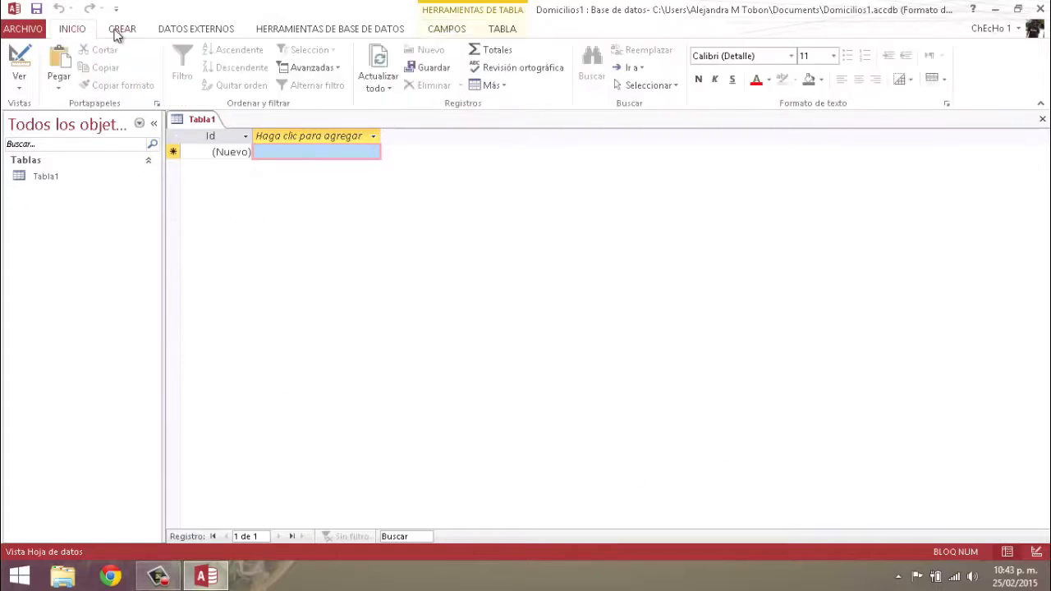
pyautogui.click(119, 31)
pyautogui.click(185, 29)
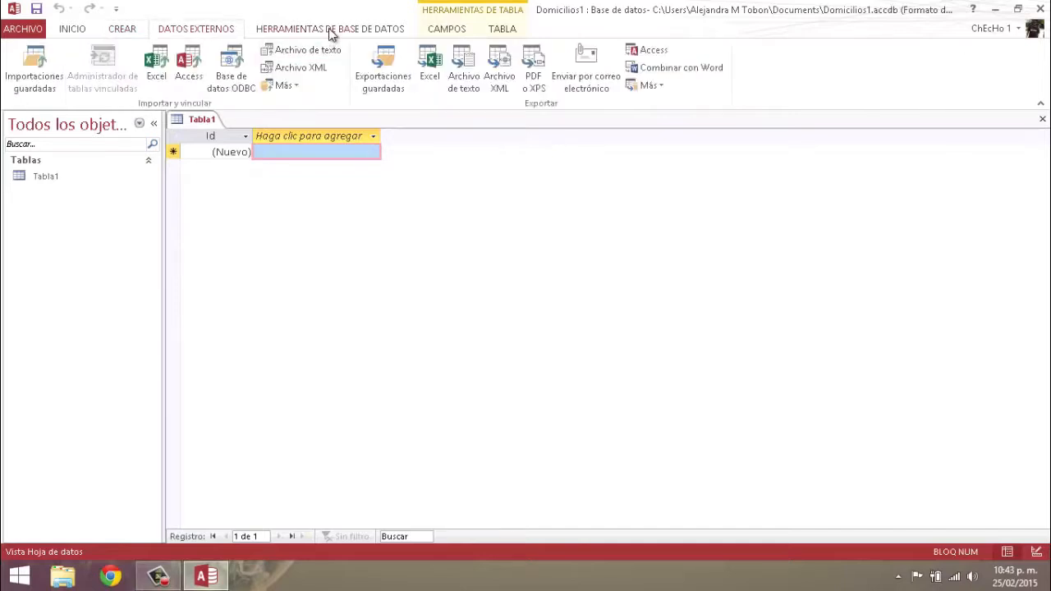
pyautogui.click(329, 27)
pyautogui.click(123, 28)
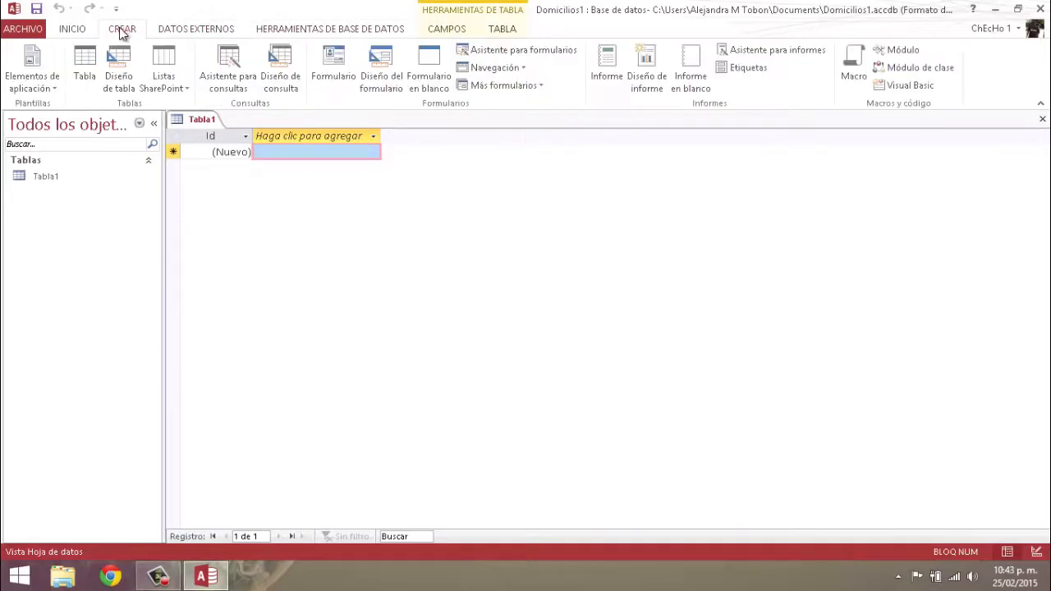
pyautogui.click(72, 29)
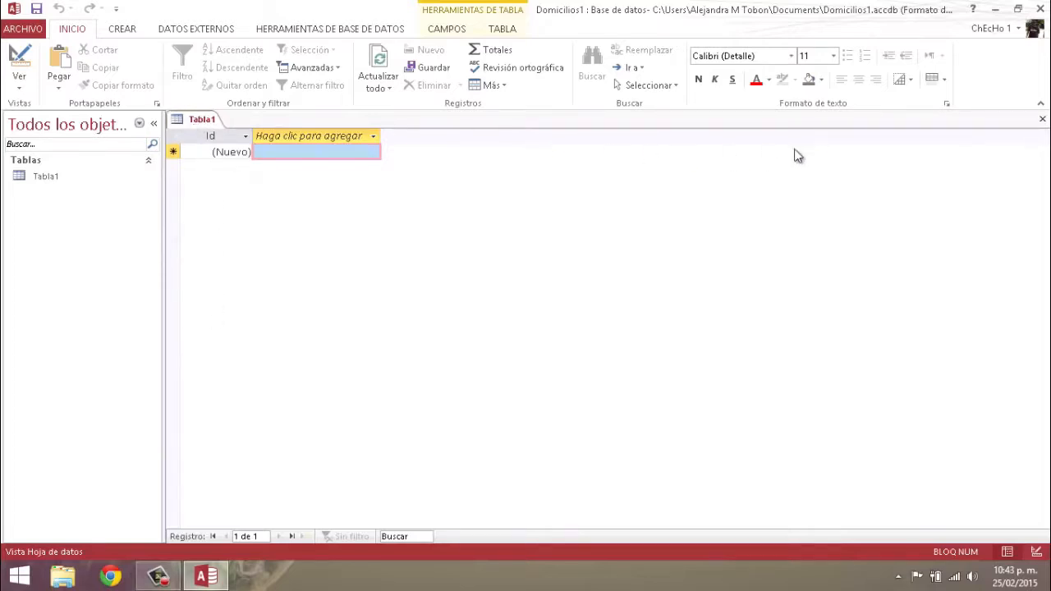
pyautogui.rightClick(204, 125)
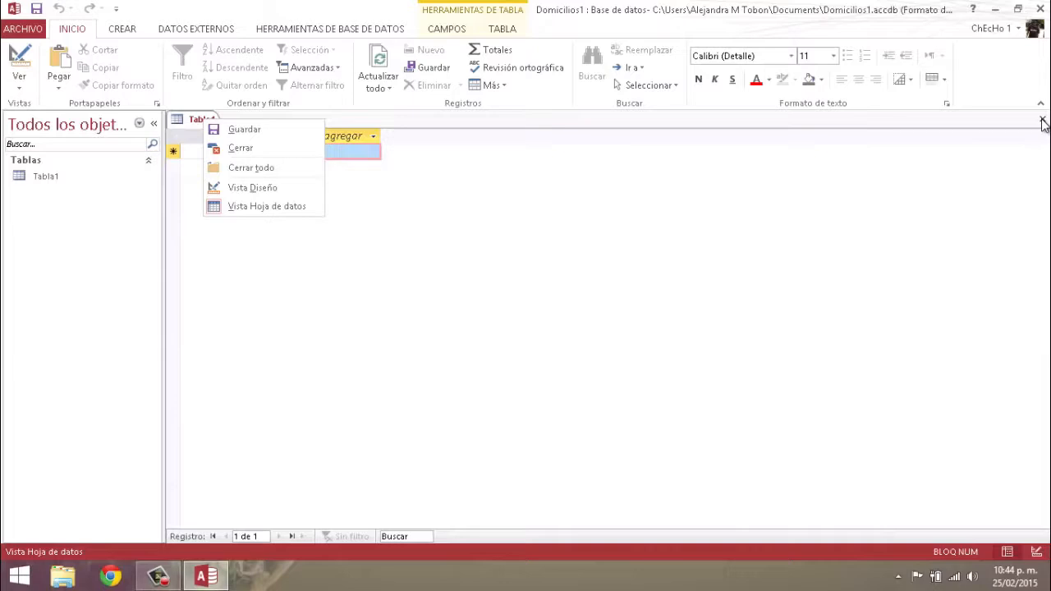
pyautogui.click(1043, 122)
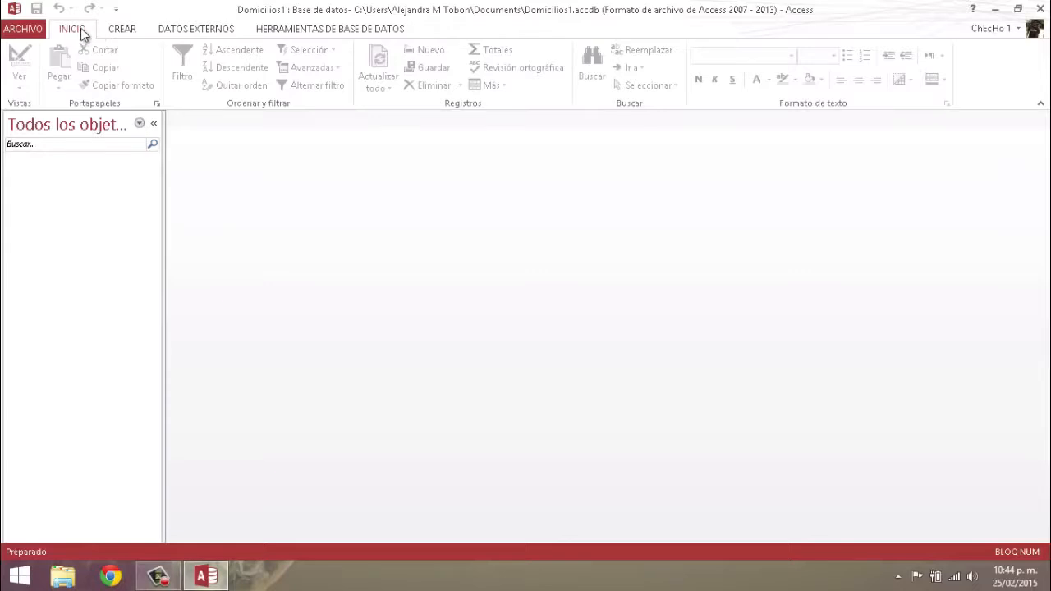
# Start a table in Design view from CREAR, close it, and start a fresh one
pyautogui.click(122, 30)
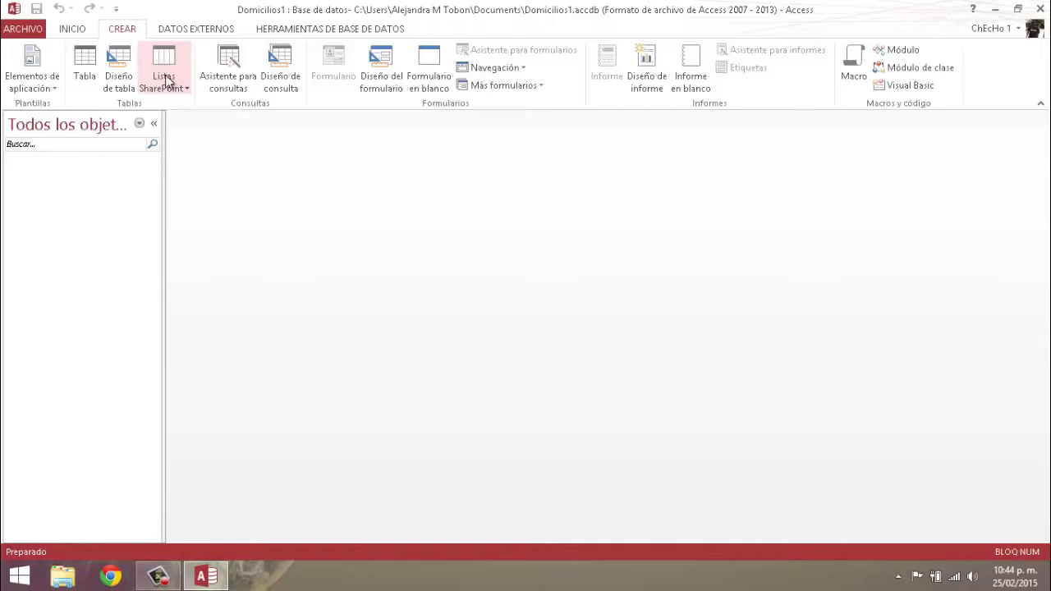
pyautogui.click(119, 74)
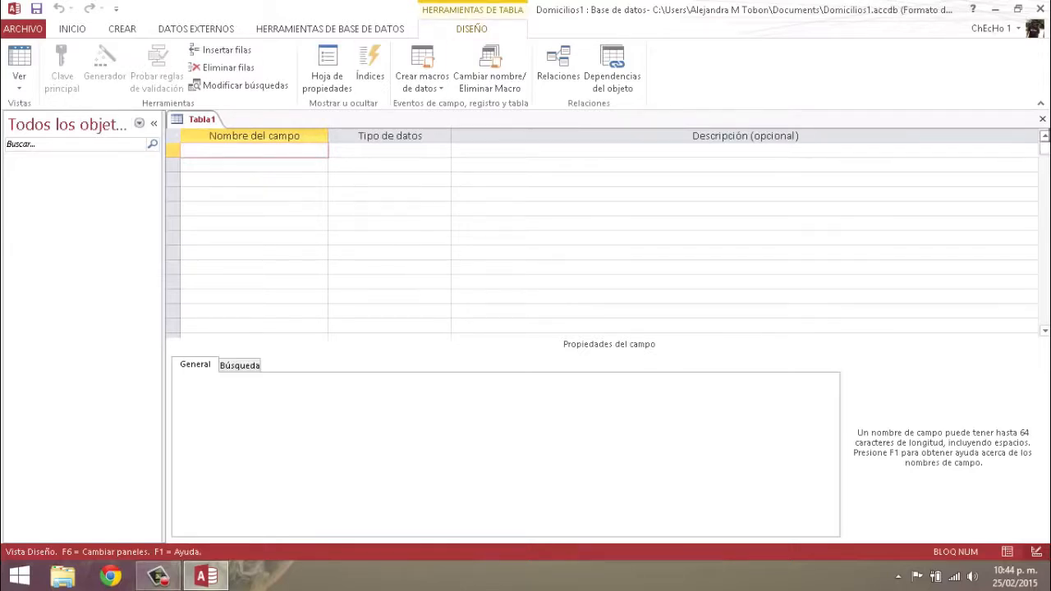
pyautogui.click(1043, 119)
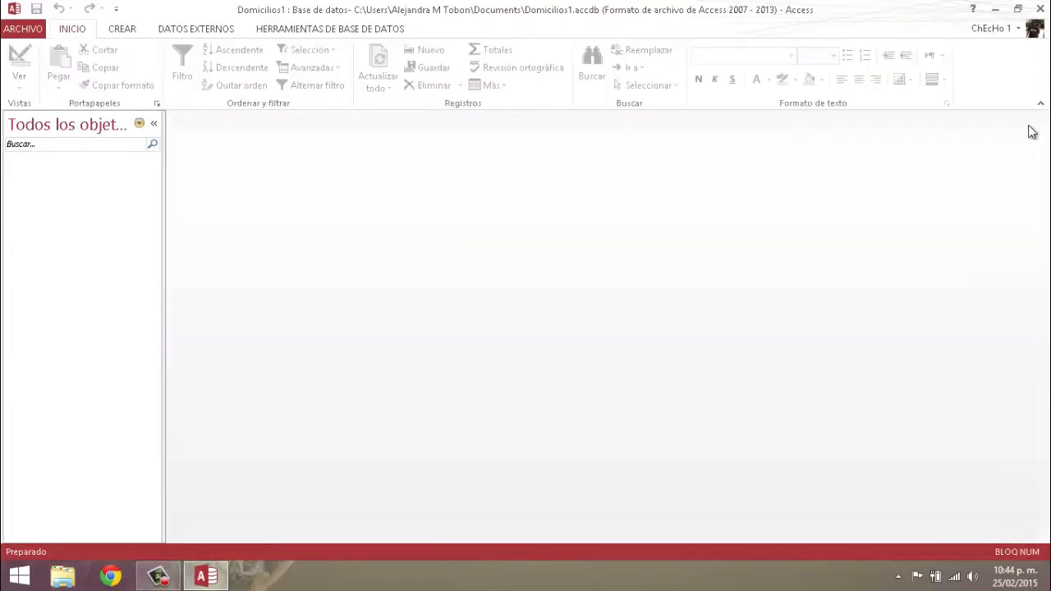
pyautogui.click(123, 31)
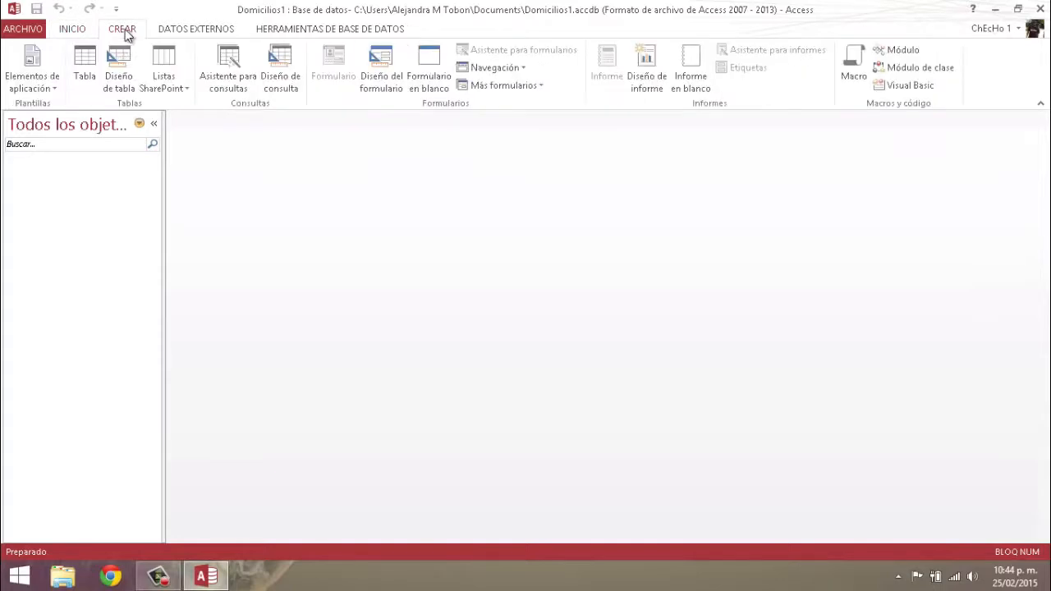
pyautogui.click(118, 63)
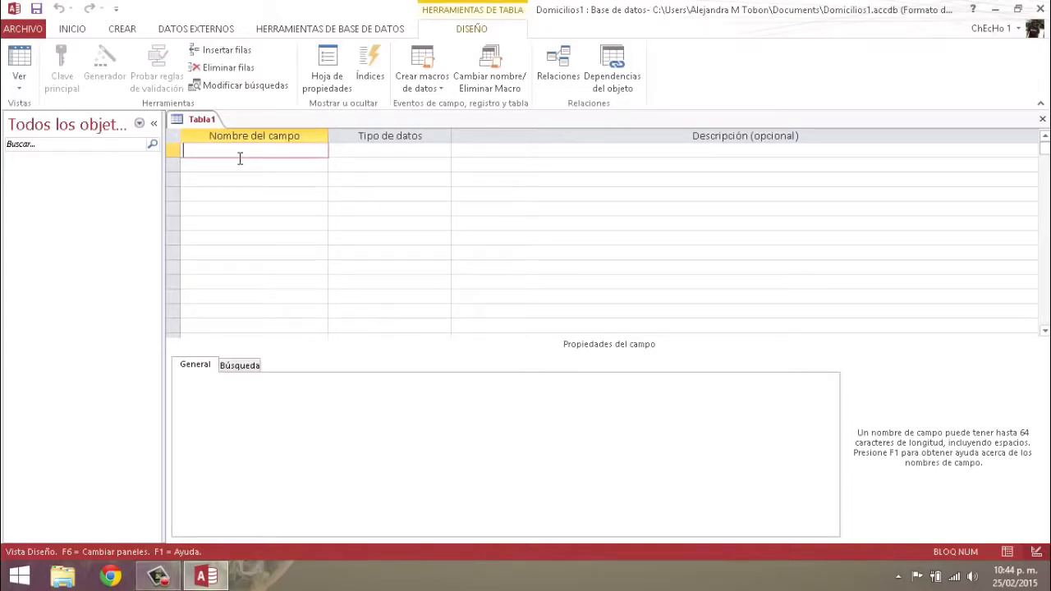
# Enter field names Nombre, Apellidos, Telefono1, Ciudad and Correo in the design grid
pyautogui.write('Nombre')
pyautogui.click(240, 159)
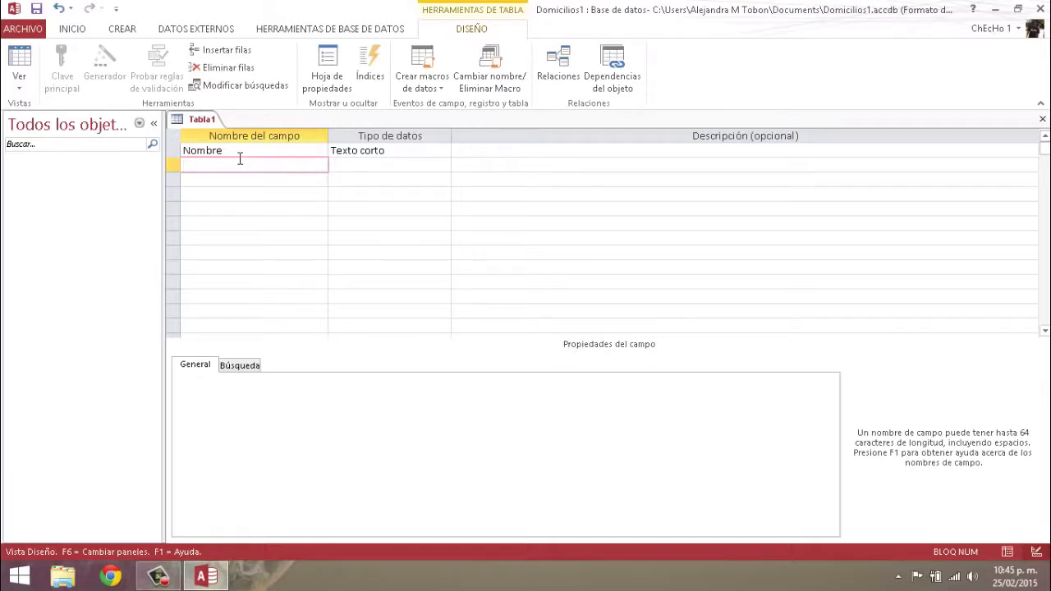
pyautogui.write('Apellidos')
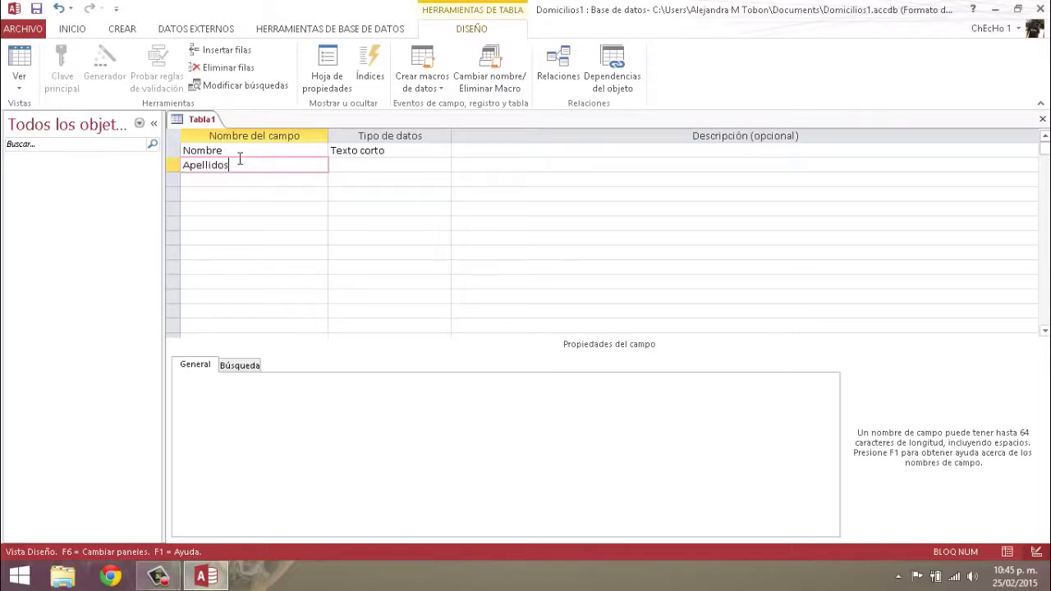
pyautogui.press('Down')
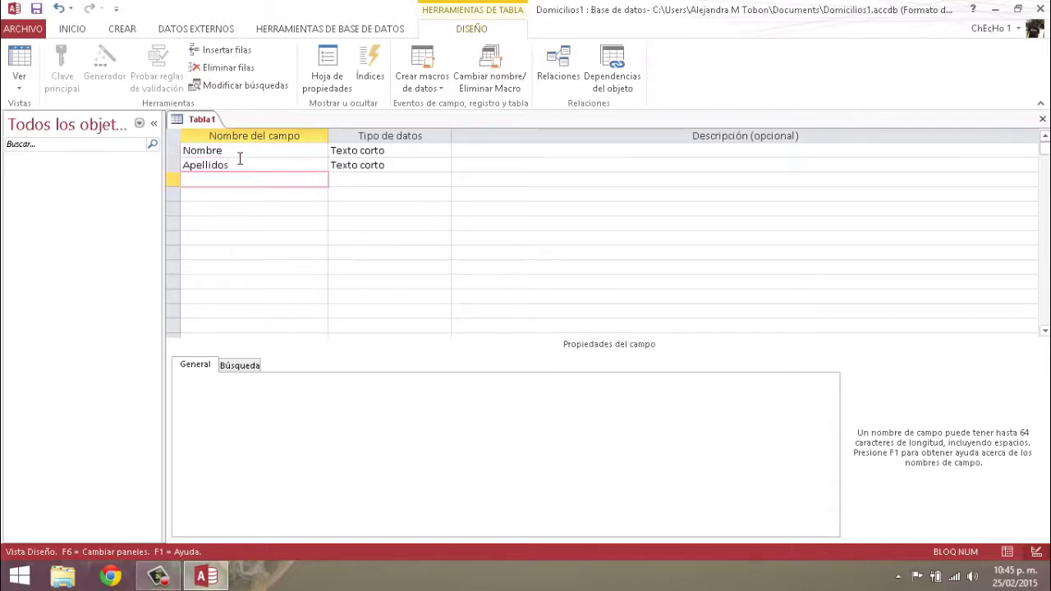
pyautogui.write('Telefono1')
pyautogui.press('Down')
pyautogui.write('ciudad')
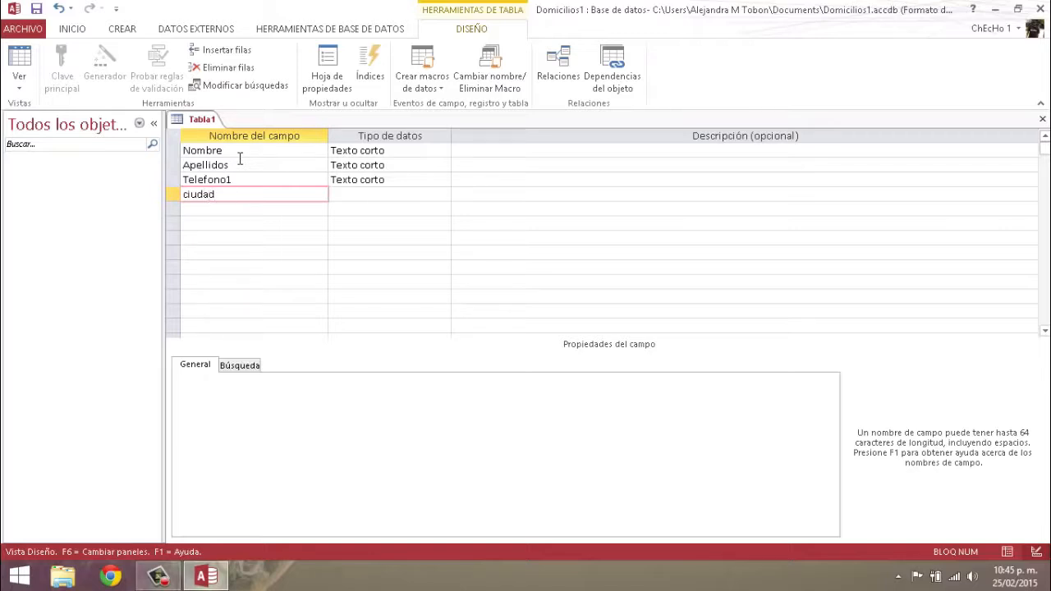
pyautogui.press('BackSpace')
pyautogui.press('BackSpace')
pyautogui.press('BackSpace')
pyautogui.press('BackSpace')
pyautogui.write('iudad')
pyautogui.press('Down')
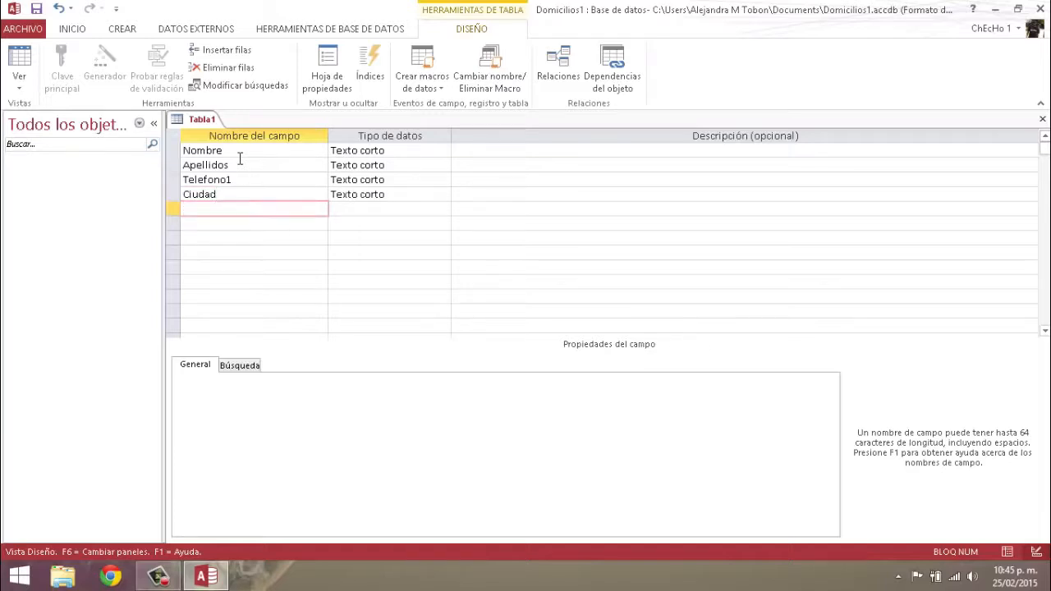
pyautogui.write('Correo')
# Add descriptions Nombre del cliente, Telefono fijo, residencia and e-mail to Nombre, Telefono1, Ciudad and Correo
pyautogui.click(506, 155)
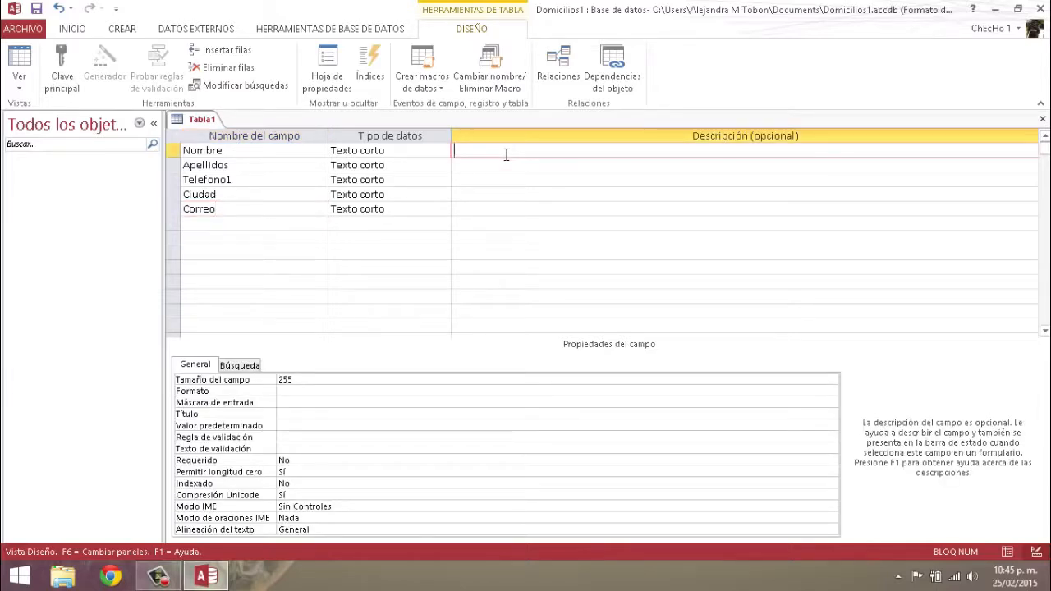
pyautogui.write('Nombre del cliente')
pyautogui.click(465, 165)
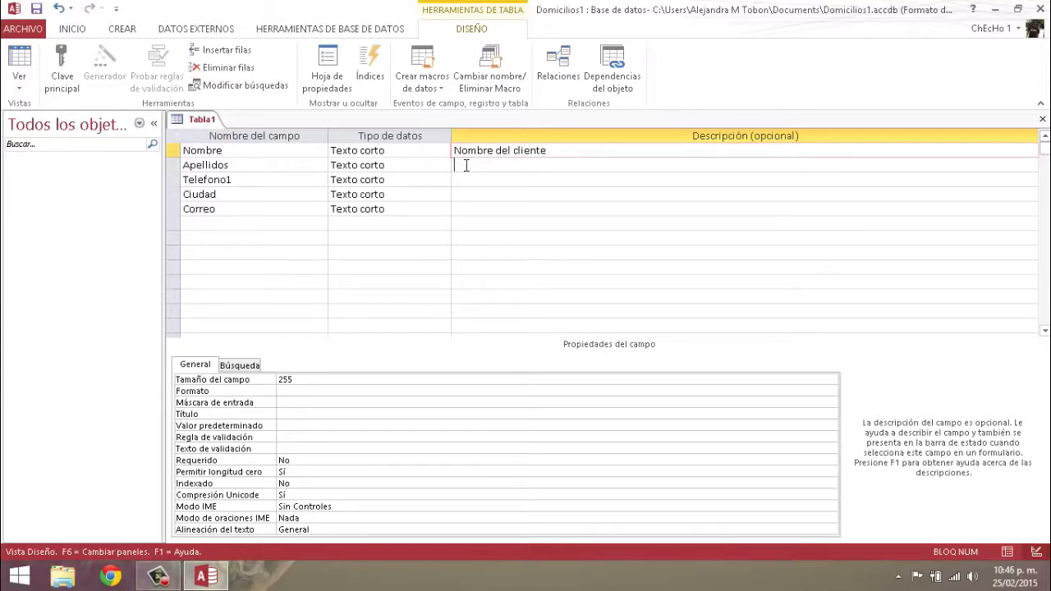
pyautogui.click(471, 180)
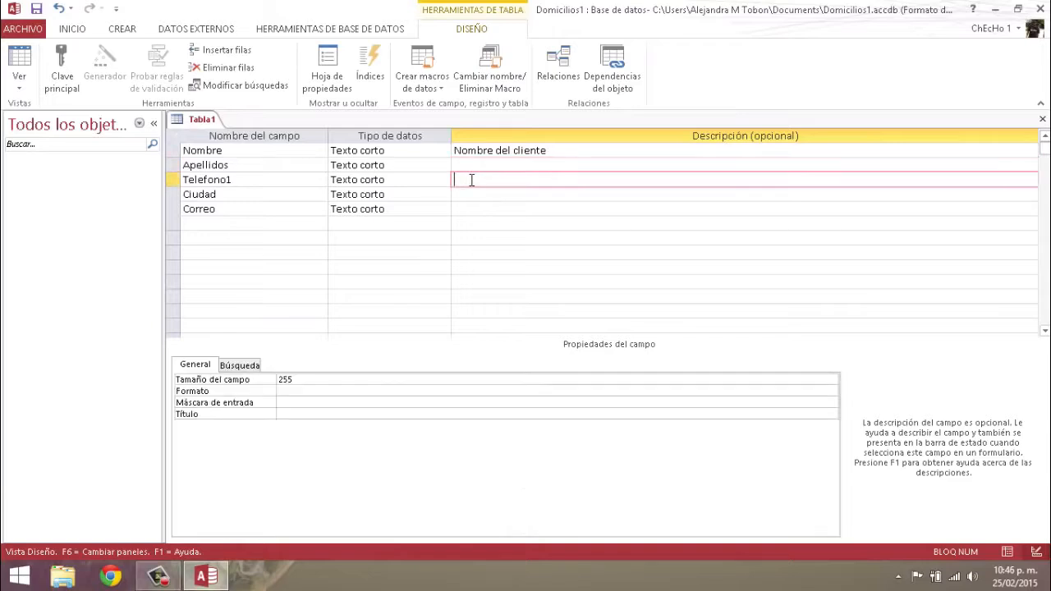
pyautogui.write('Tele')
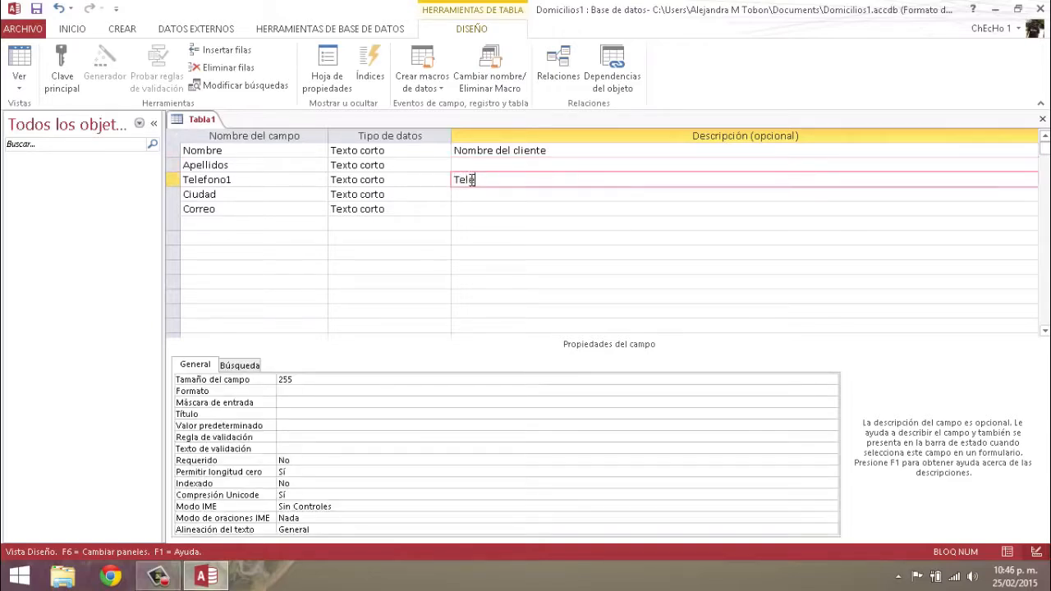
pyautogui.write('fono fijo')
pyautogui.click(479, 196)
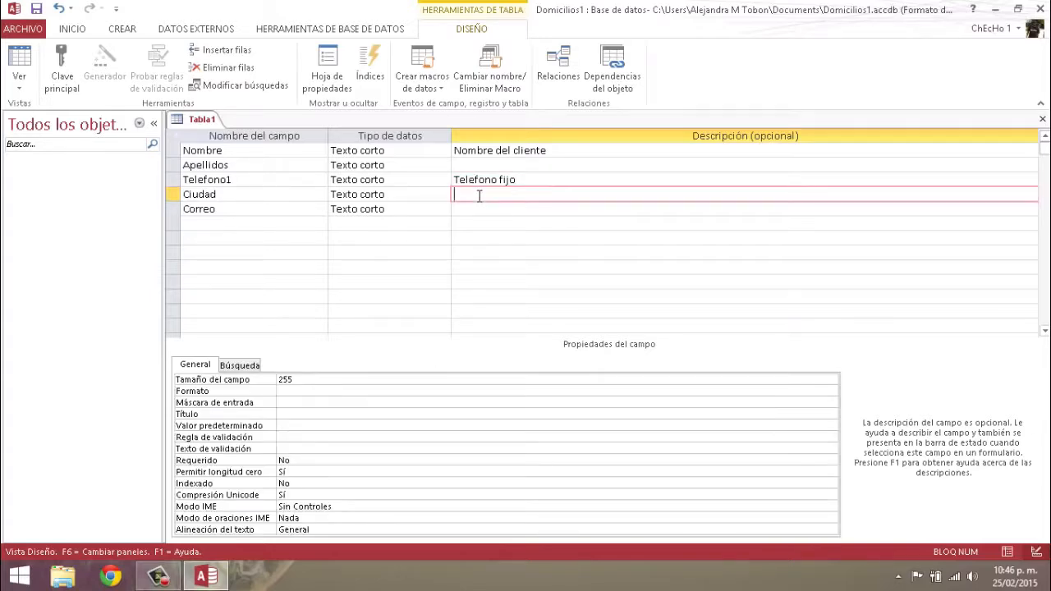
pyautogui.write('residencia')
pyautogui.click(478, 210)
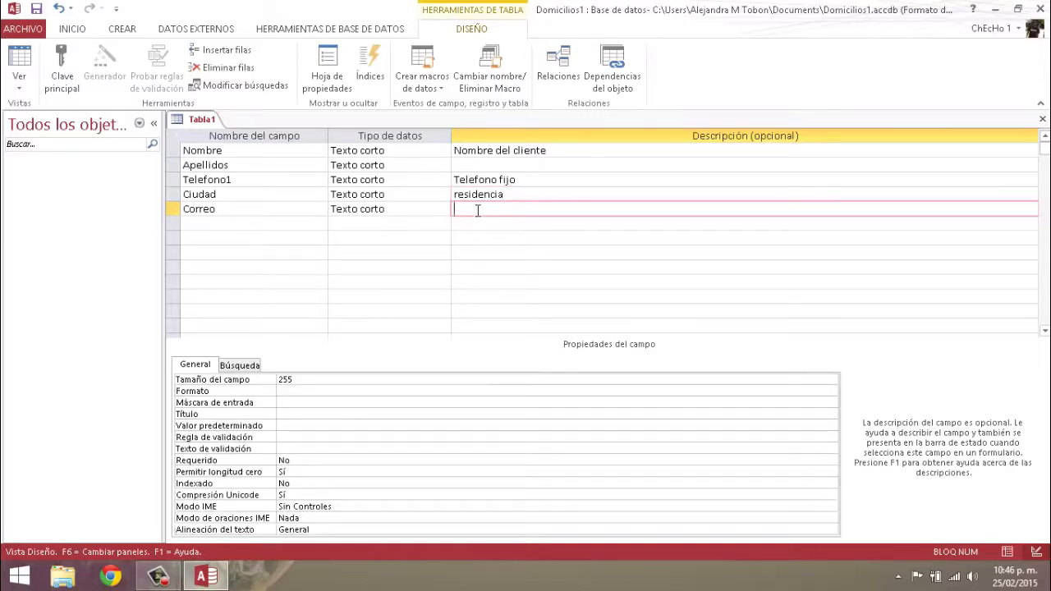
pyautogui.write('e-mail')
# Step through the field rows from Nombre to Correo twice
pyautogui.click(234, 151)
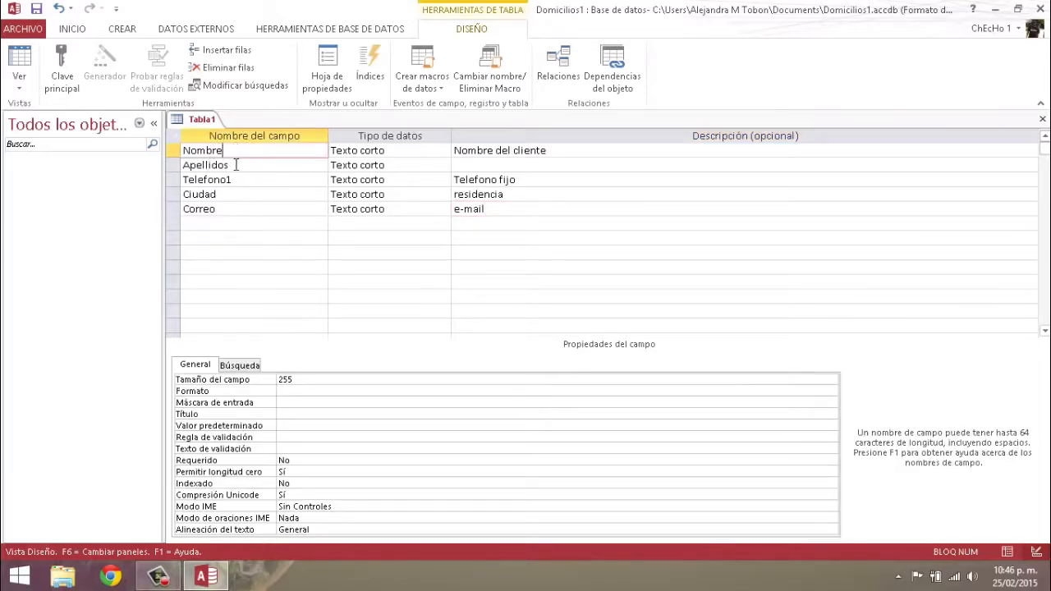
pyautogui.click(238, 167)
pyautogui.click(242, 179)
pyautogui.click(235, 195)
pyautogui.click(233, 211)
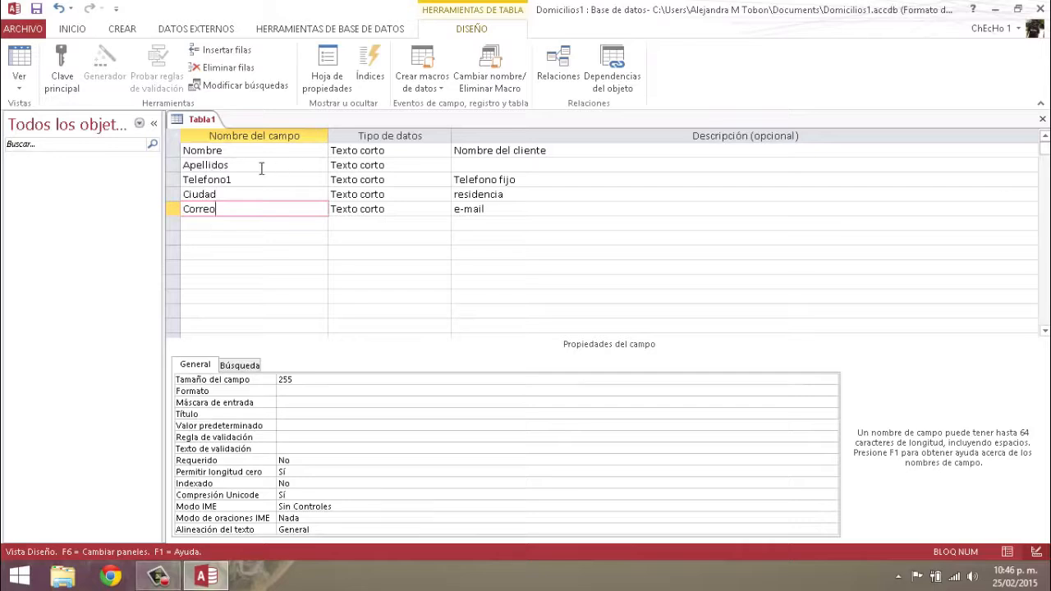
pyautogui.click(244, 150)
pyautogui.click(242, 167)
pyautogui.click(239, 179)
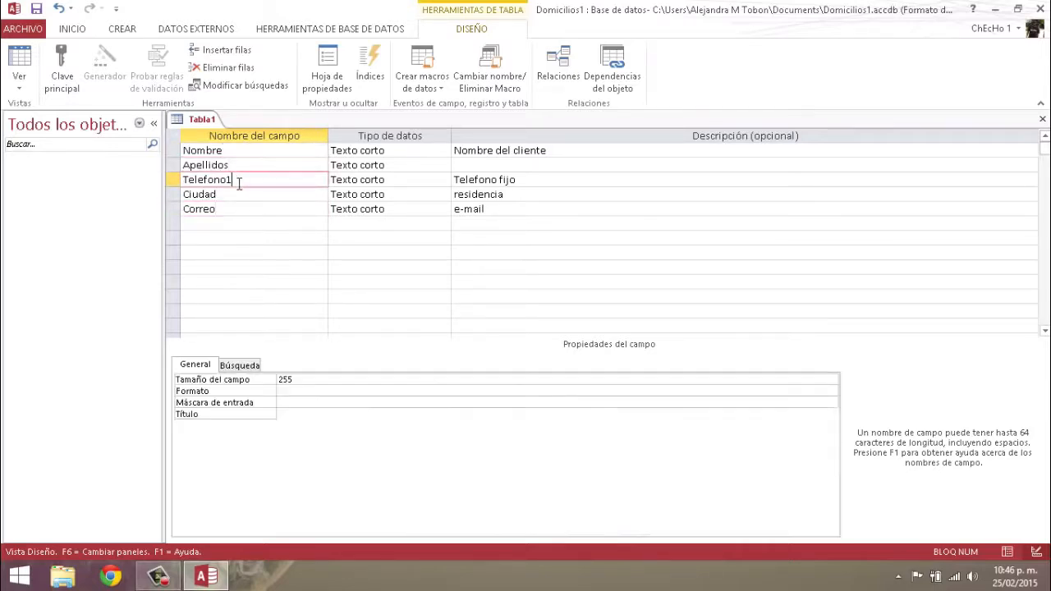
pyautogui.click(231, 194)
pyautogui.click(230, 208)
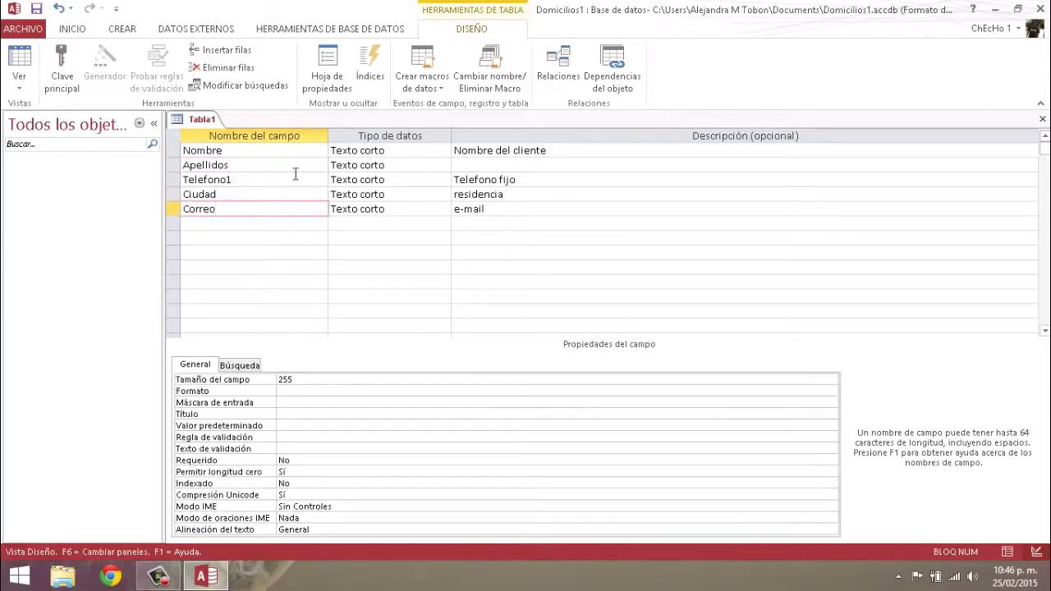
pyautogui.click(266, 152)
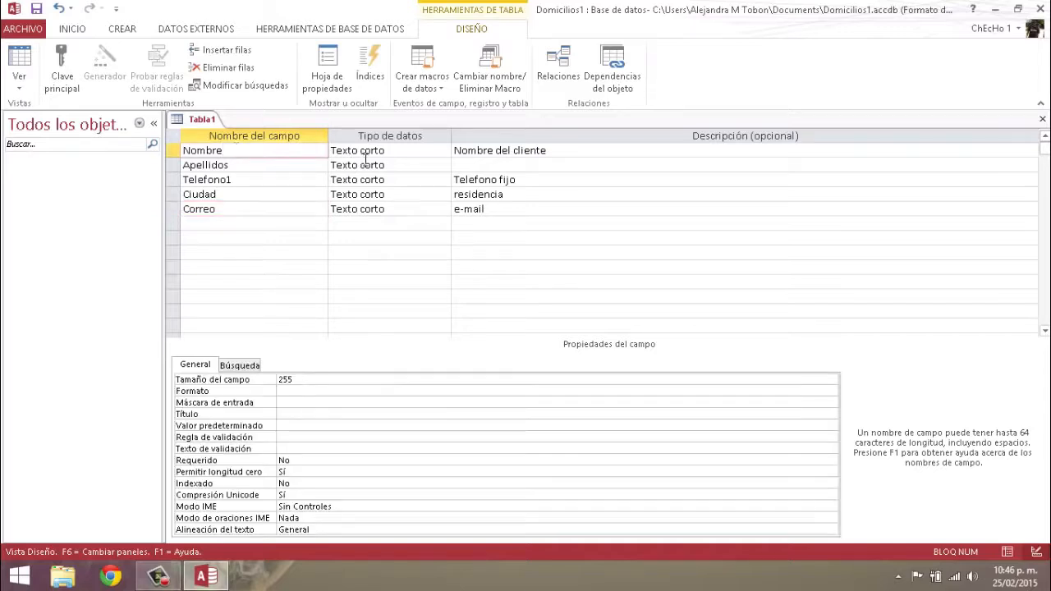
# Check the data types of Nombre and Correo and open Nombre's data type list
pyautogui.click(400, 152)
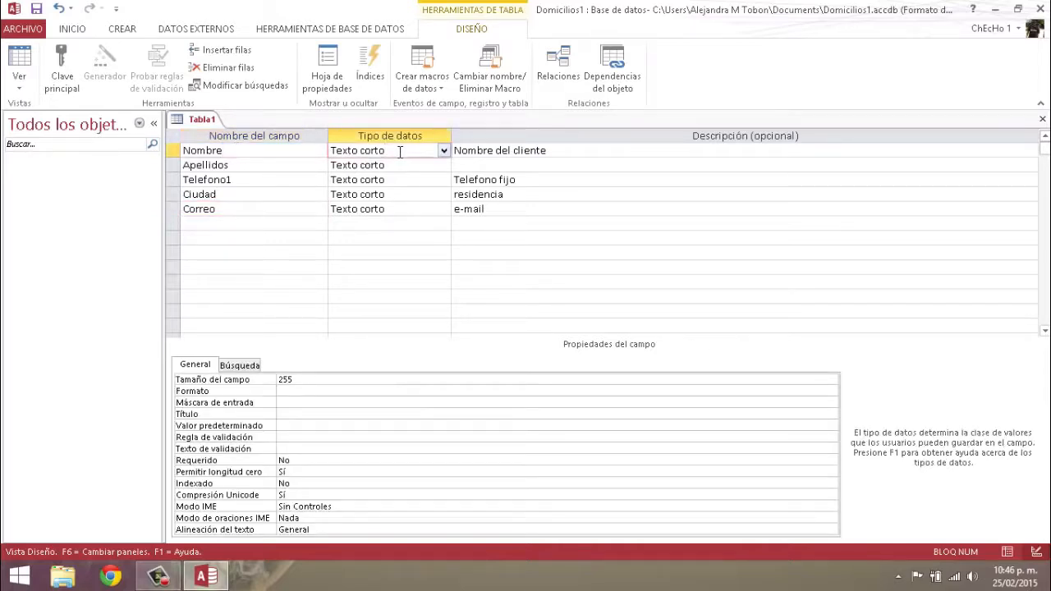
pyautogui.click(223, 210)
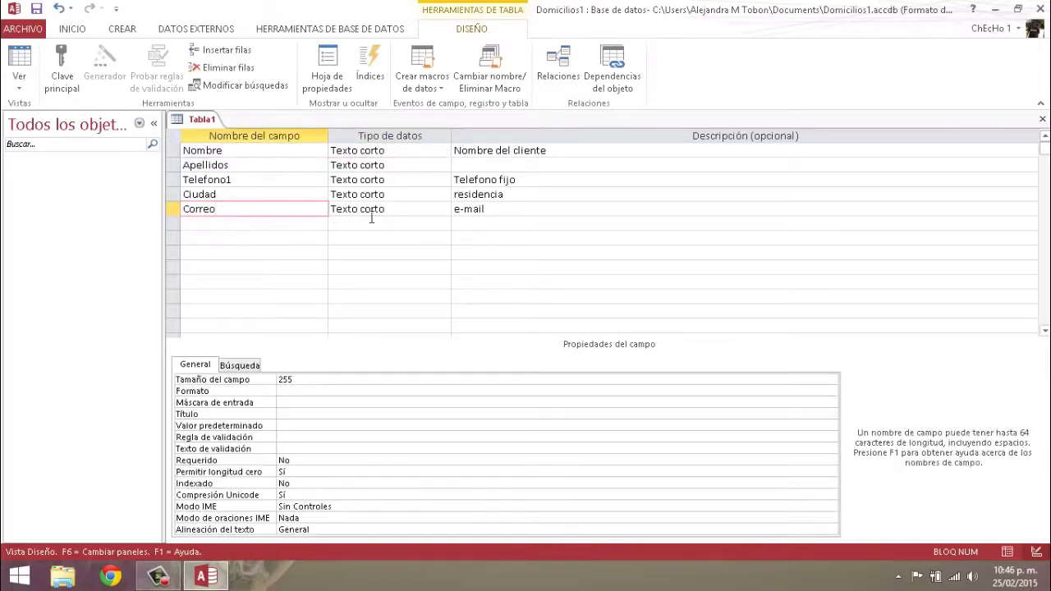
pyautogui.click(400, 212)
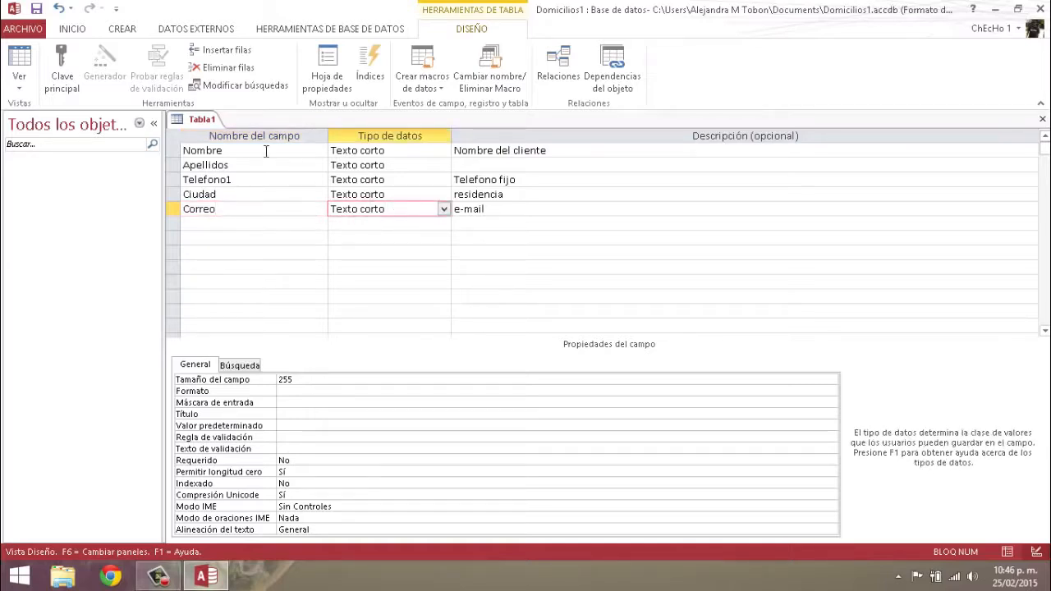
pyautogui.click(392, 151)
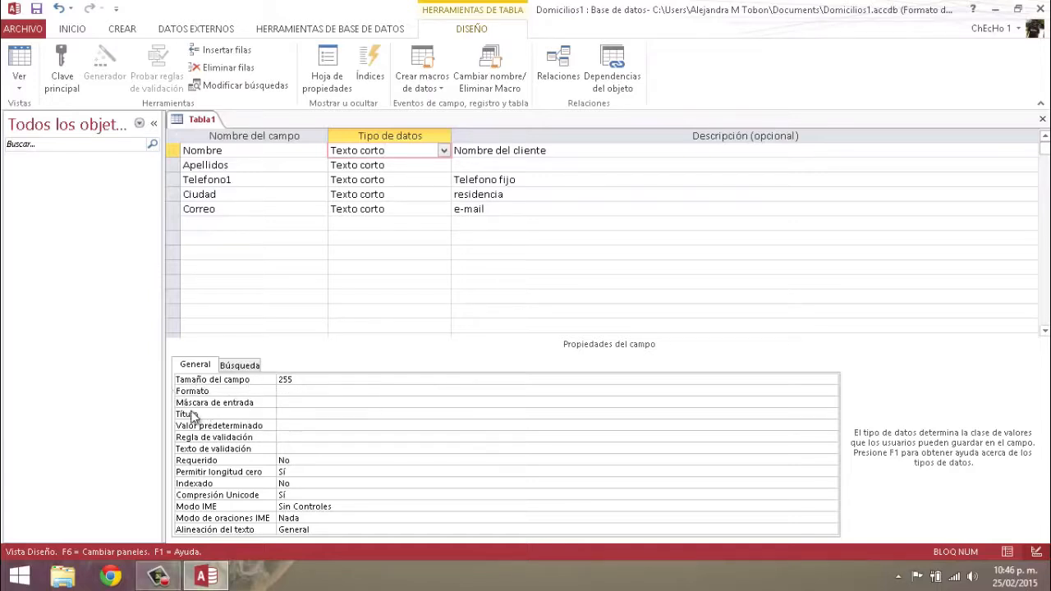
pyautogui.click(443, 151)
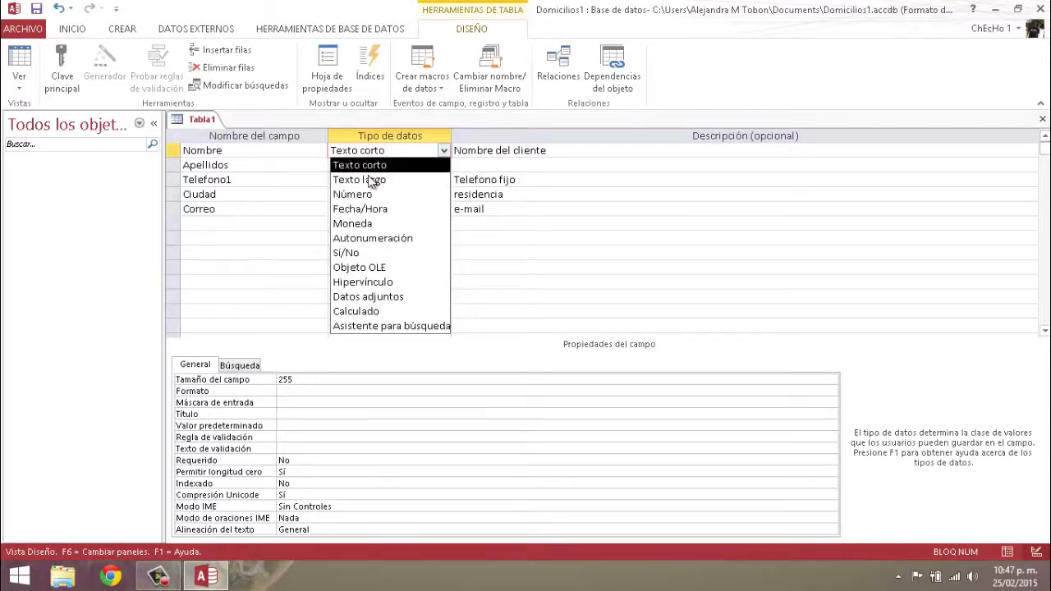
# Shorten Nombre's Tamaño del campo from 255, entering 5
pyautogui.click(302, 379)
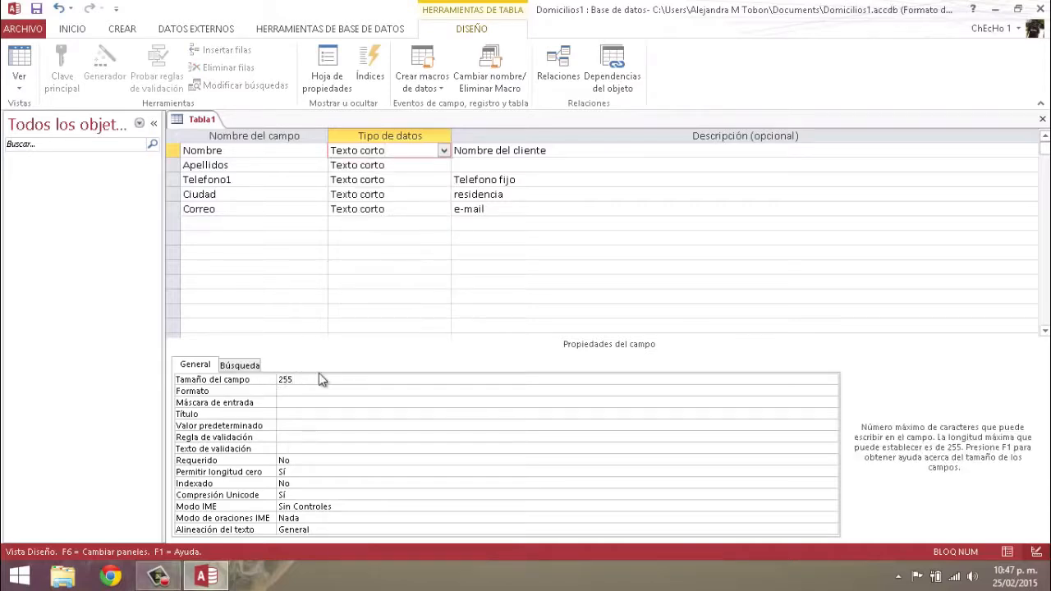
pyautogui.press('BackSpace')
pyautogui.press('BackSpace')
pyautogui.press('BackSpace')
pyautogui.write('5')
# Set Apellidos and Ciudad to the Texto largo data type
pyautogui.click(406, 166)
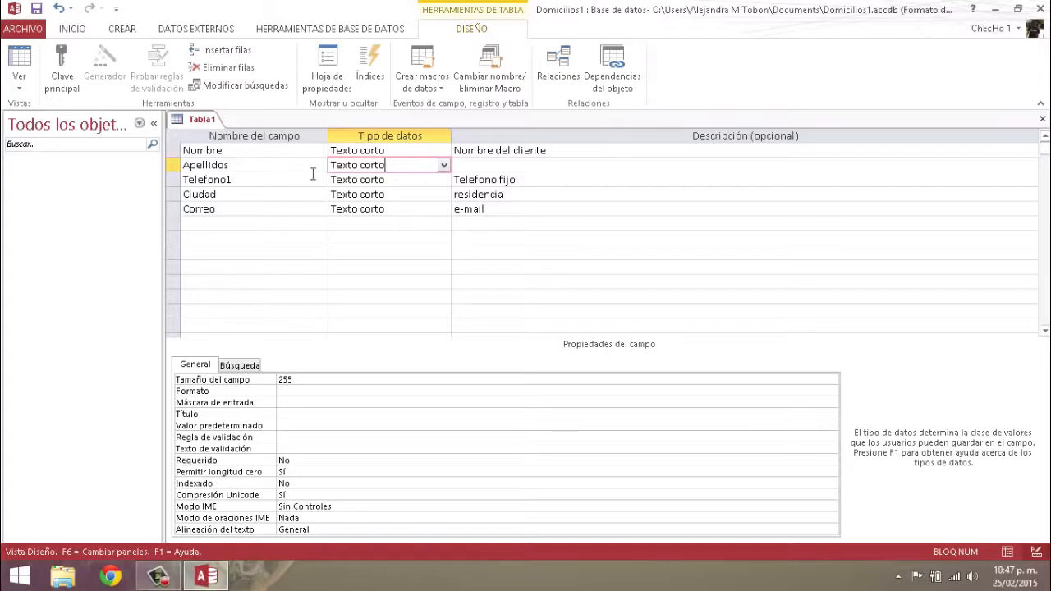
pyautogui.click(443, 166)
pyautogui.click(379, 195)
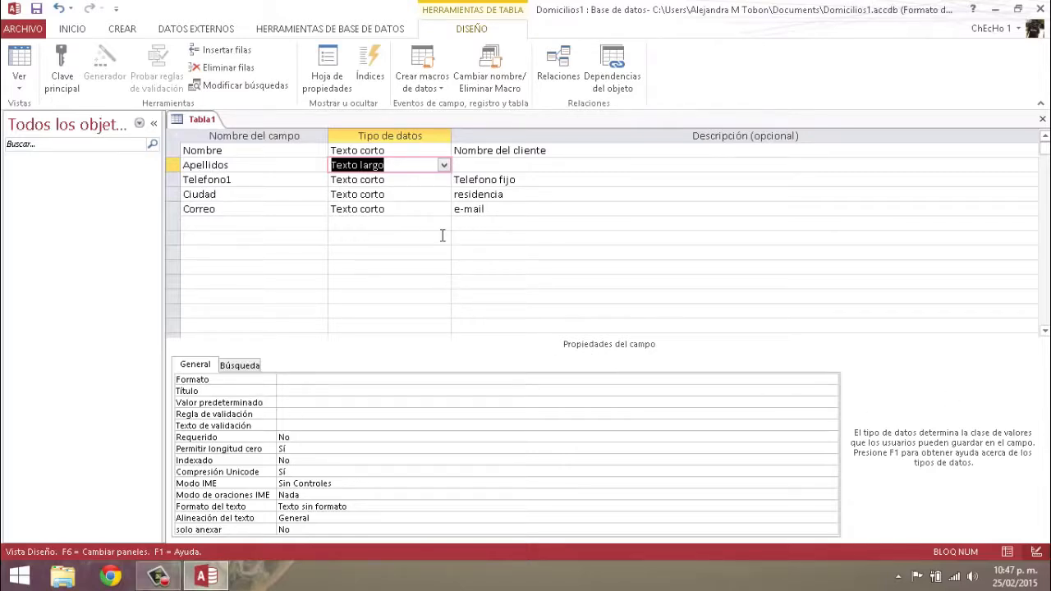
pyautogui.click(401, 178)
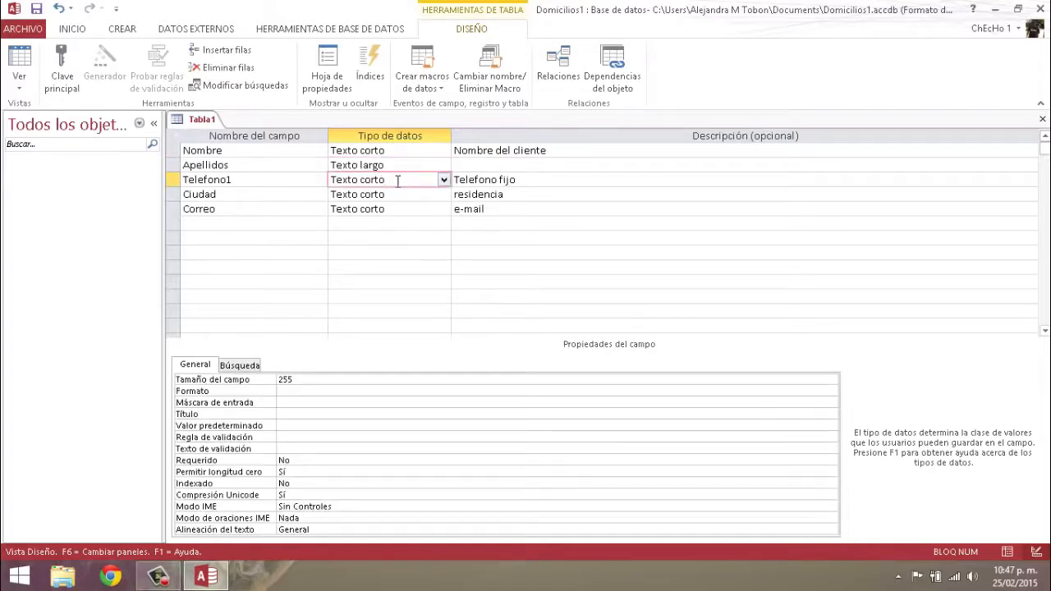
pyautogui.doubleClick(392, 194)
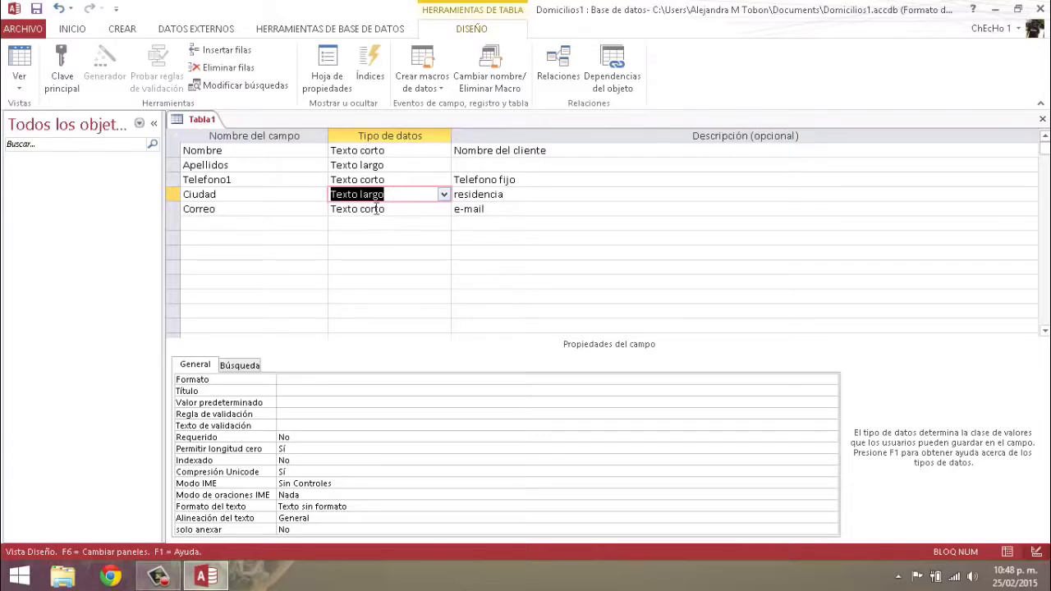
pyautogui.click(444, 196)
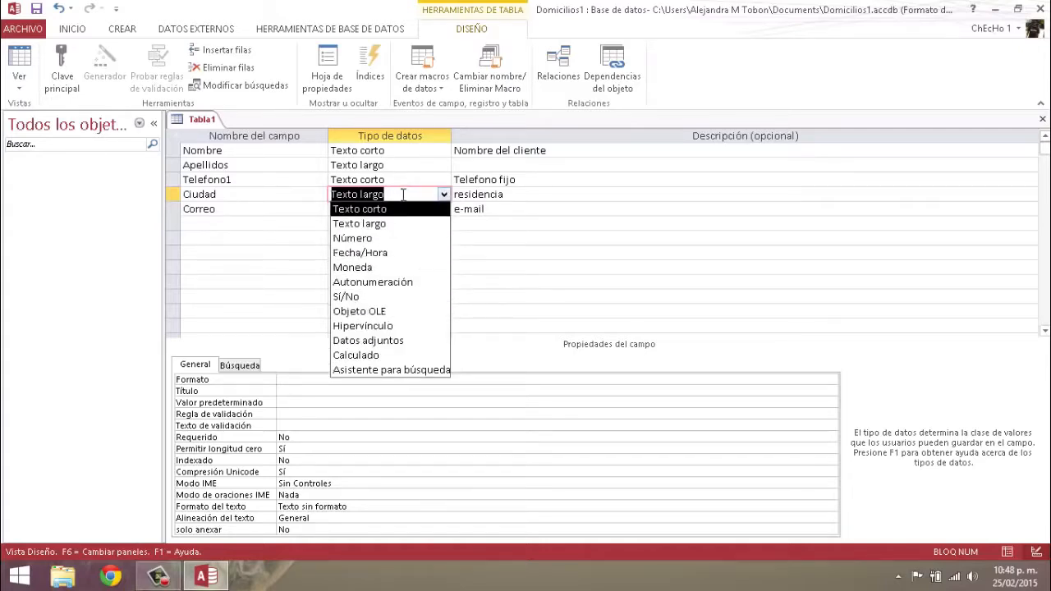
# Attempt the lookup wizard for Ciudad, dismiss its error, then make Ciudad Texto corto
pyautogui.click(400, 194)
pyautogui.click(260, 192)
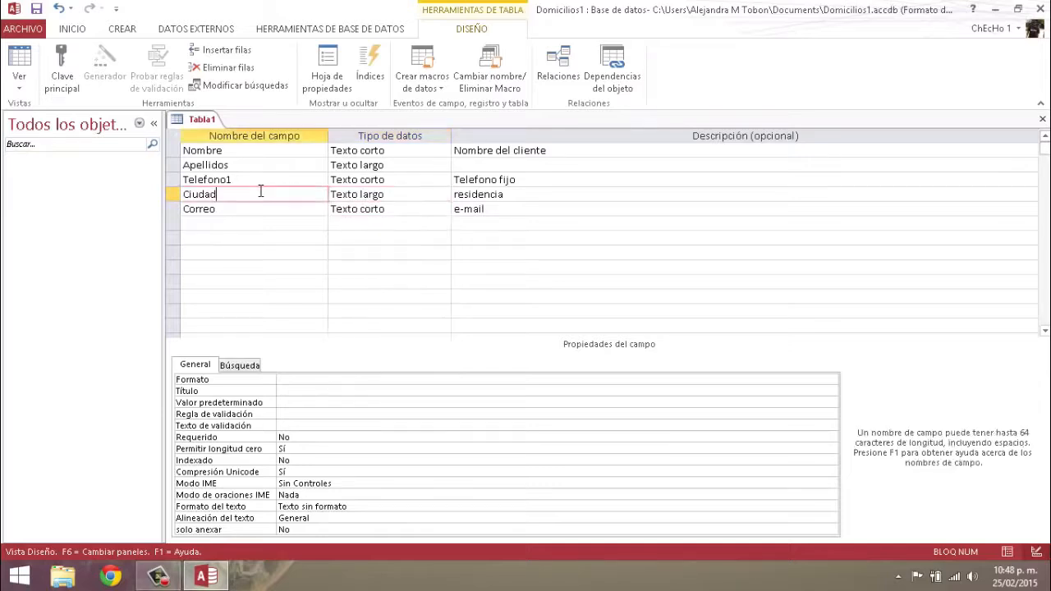
pyautogui.click(418, 193)
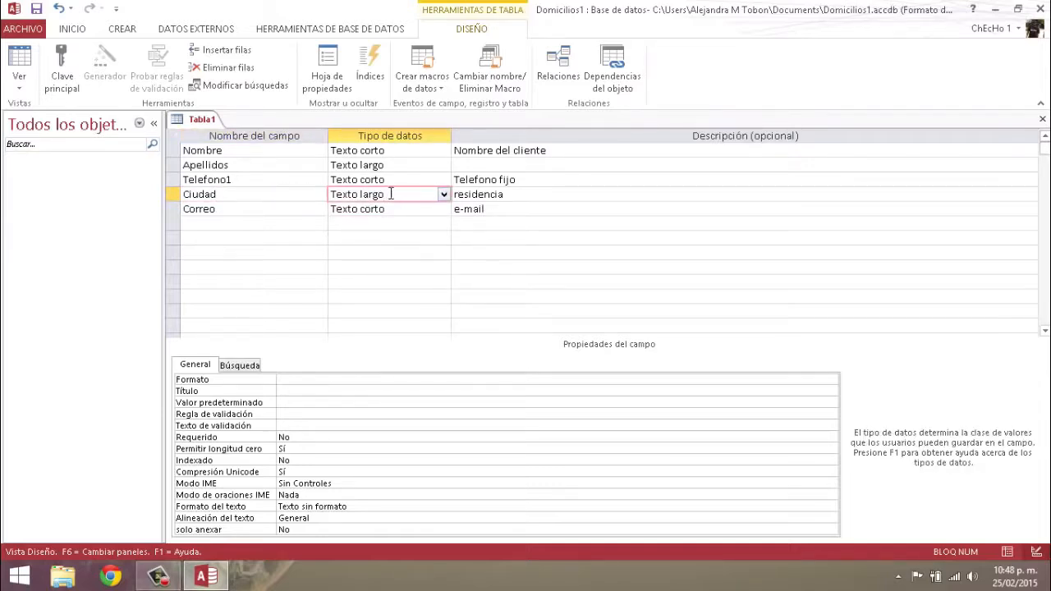
pyautogui.click(445, 195)
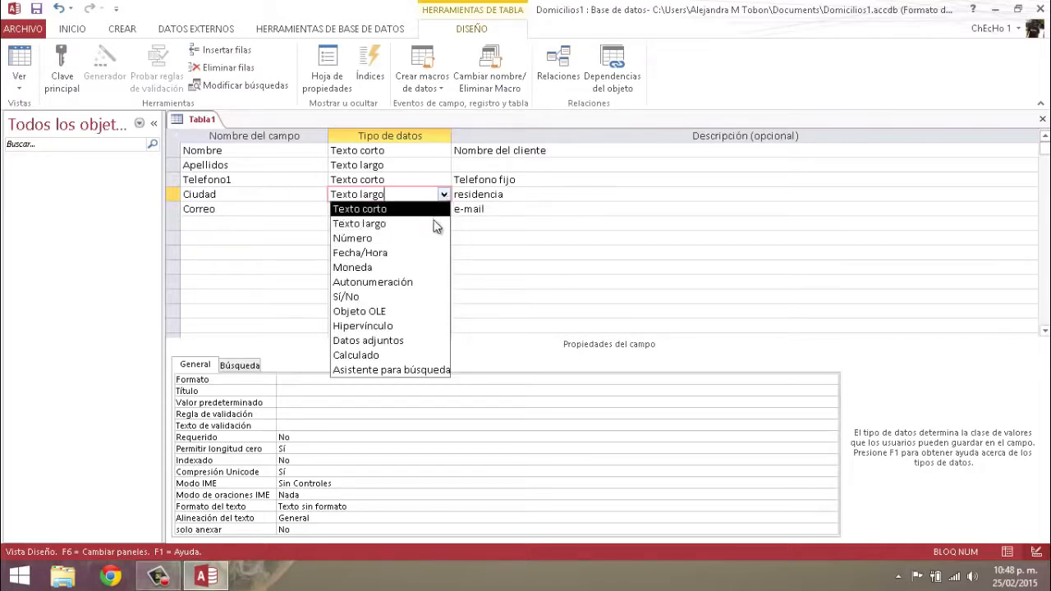
pyautogui.click(429, 370)
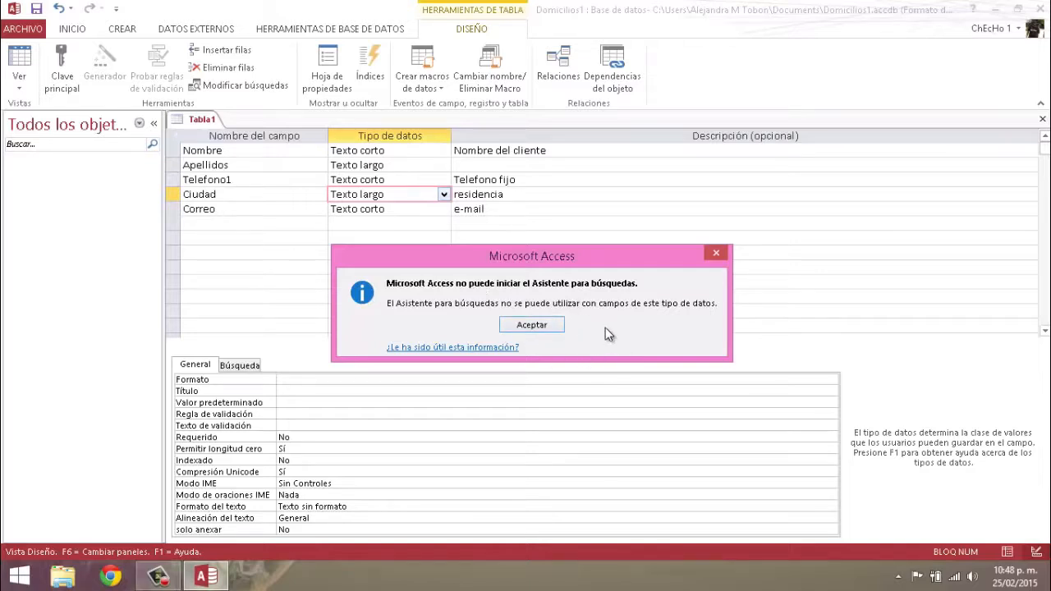
pyautogui.click(532, 325)
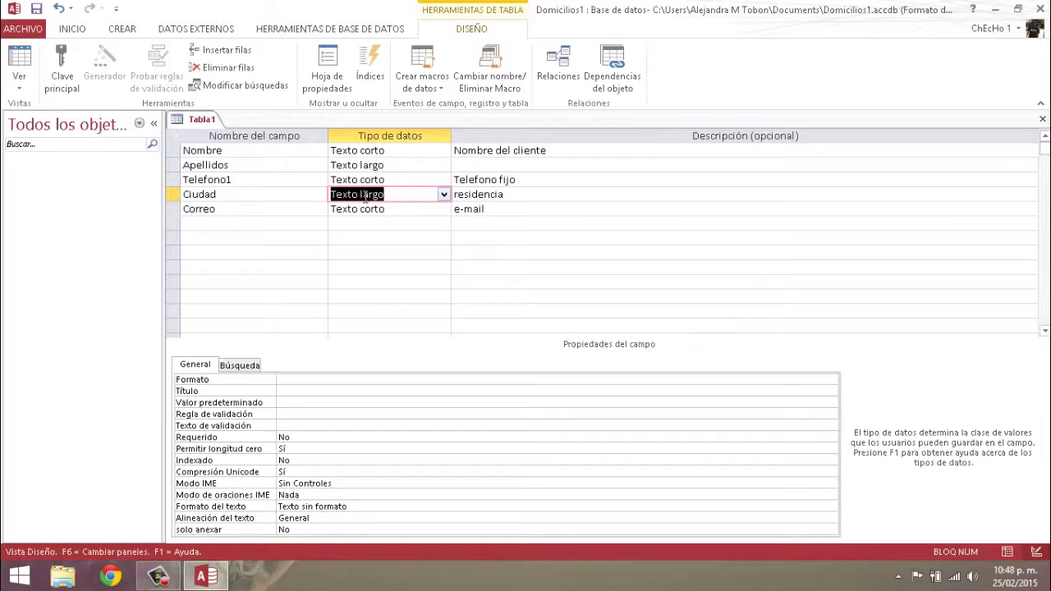
pyautogui.click(443, 194)
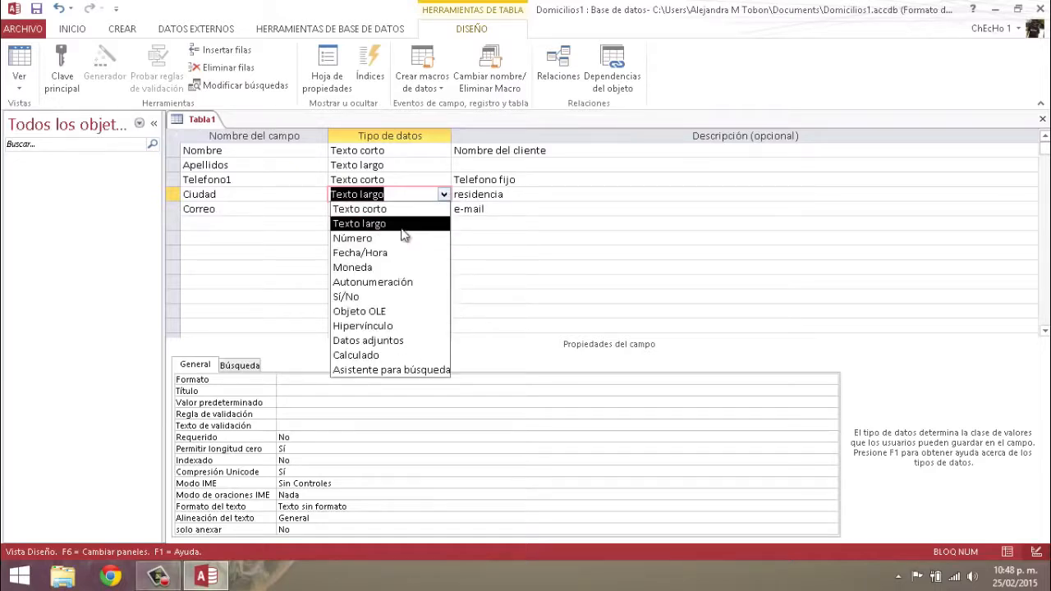
pyautogui.click(399, 208)
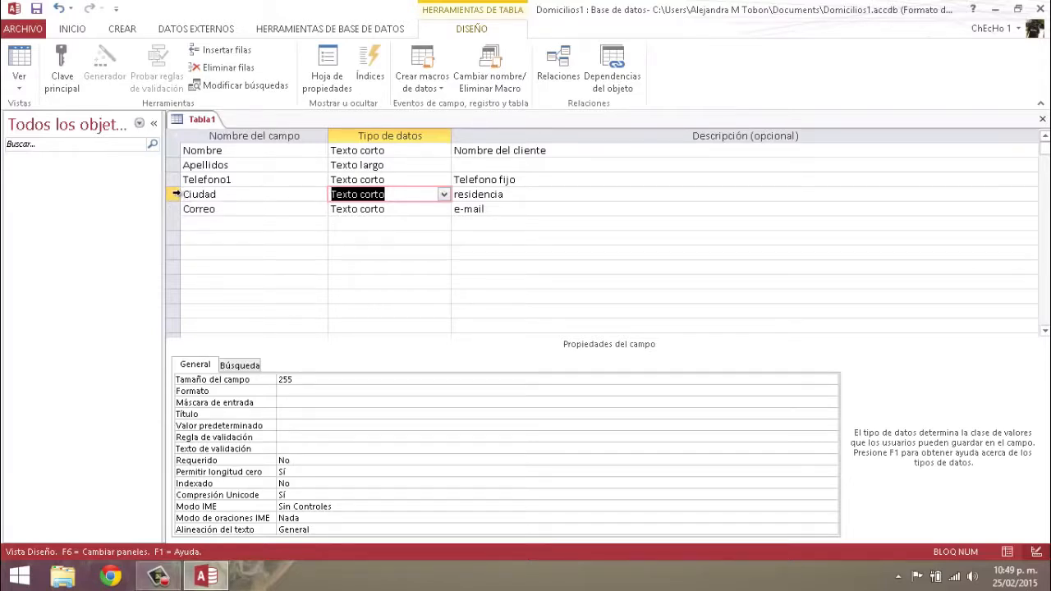
# Delete the Ciudad field row with Eliminar filas
pyautogui.click(175, 194)
pyautogui.rightClick(177, 197)
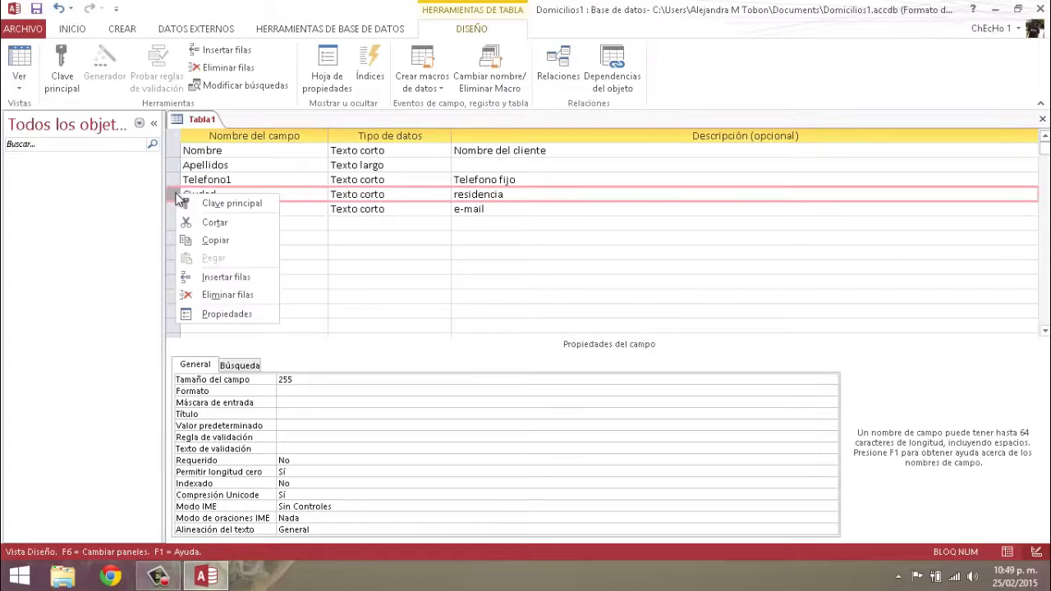
pyautogui.click(218, 294)
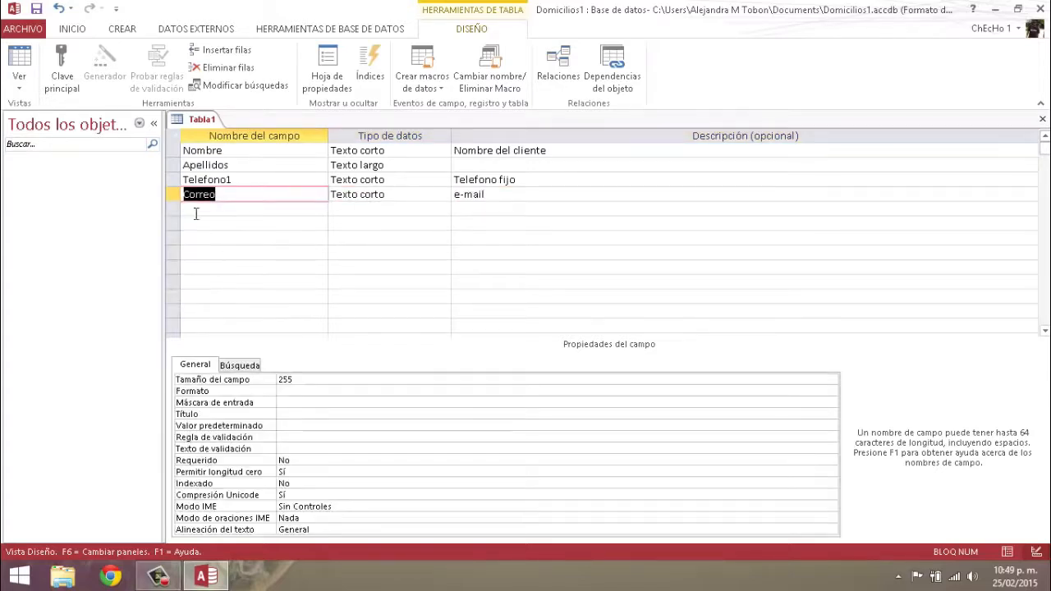
# Add a new Texto corto field named Ciudad below Correo
pyautogui.rightClick(188, 208)
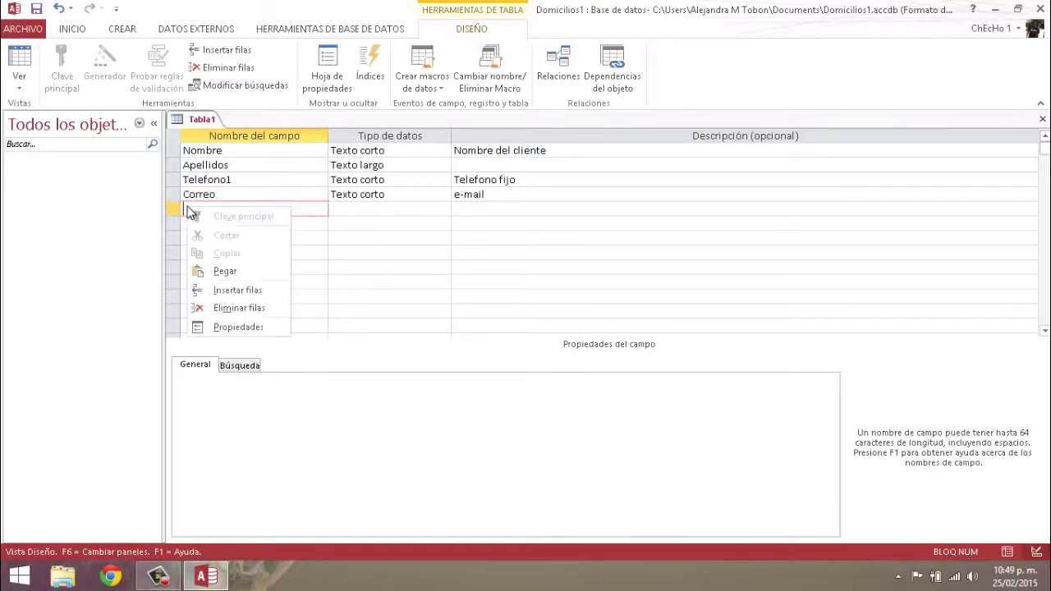
pyautogui.click(187, 210)
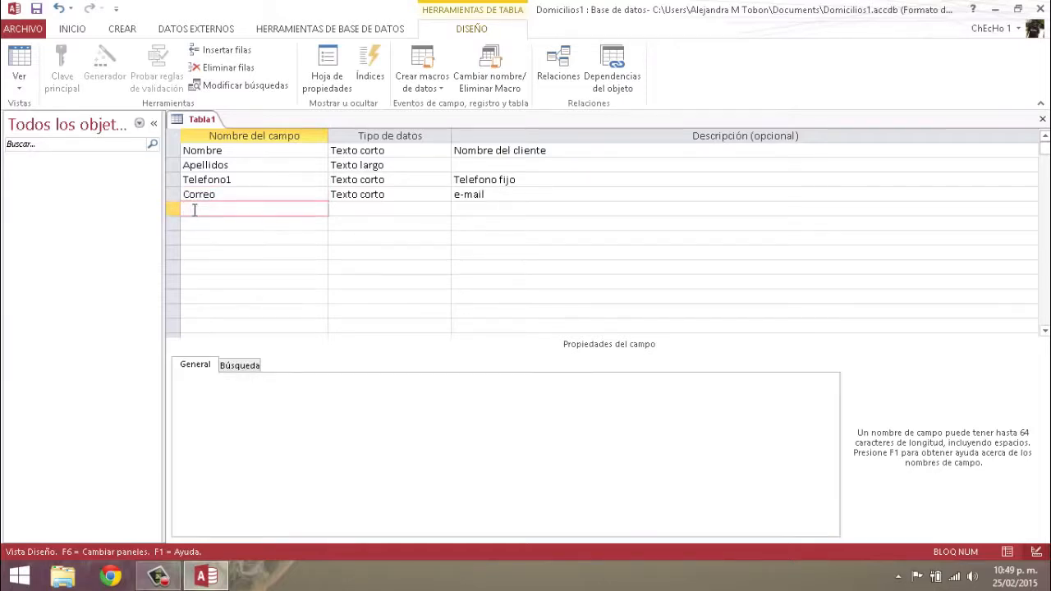
pyautogui.write('Ciudad')
pyautogui.click(365, 199)
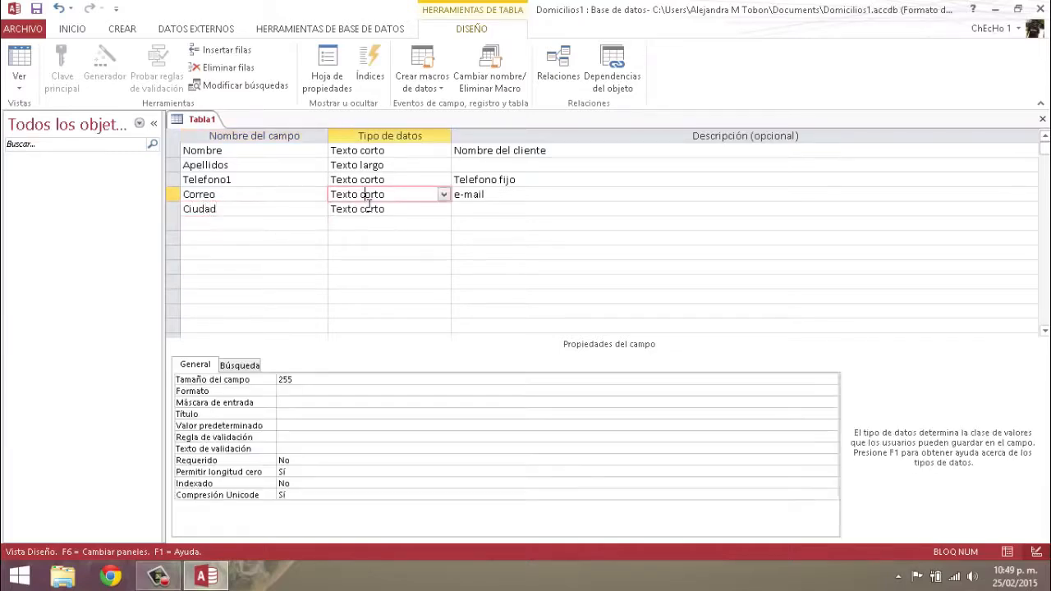
pyautogui.click(393, 209)
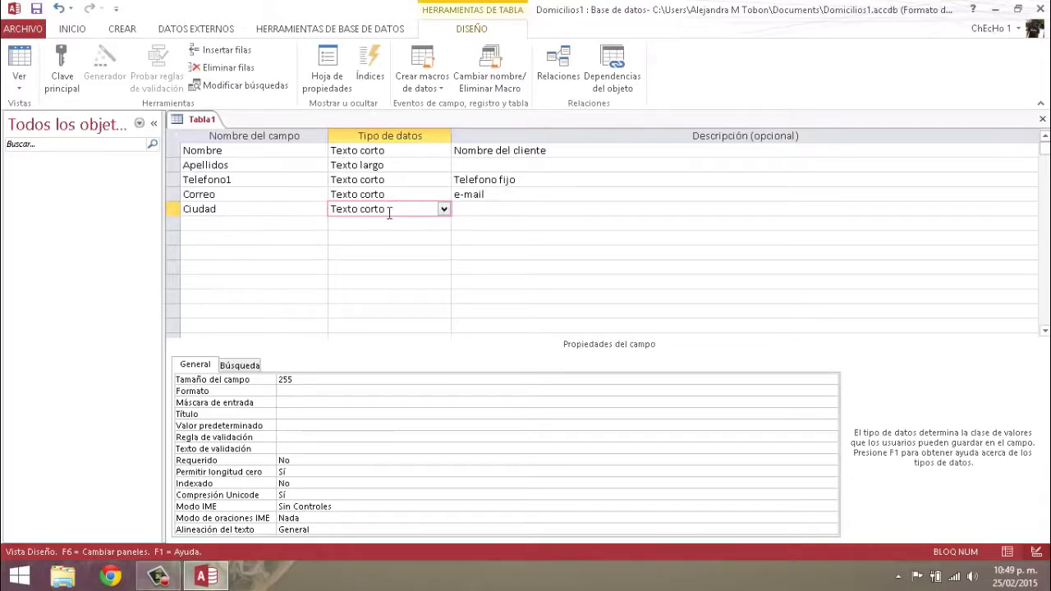
# Start the Asistente para búsqueda on Ciudad with 'Escribiré los valores que desee' and continue
pyautogui.click(443, 211)
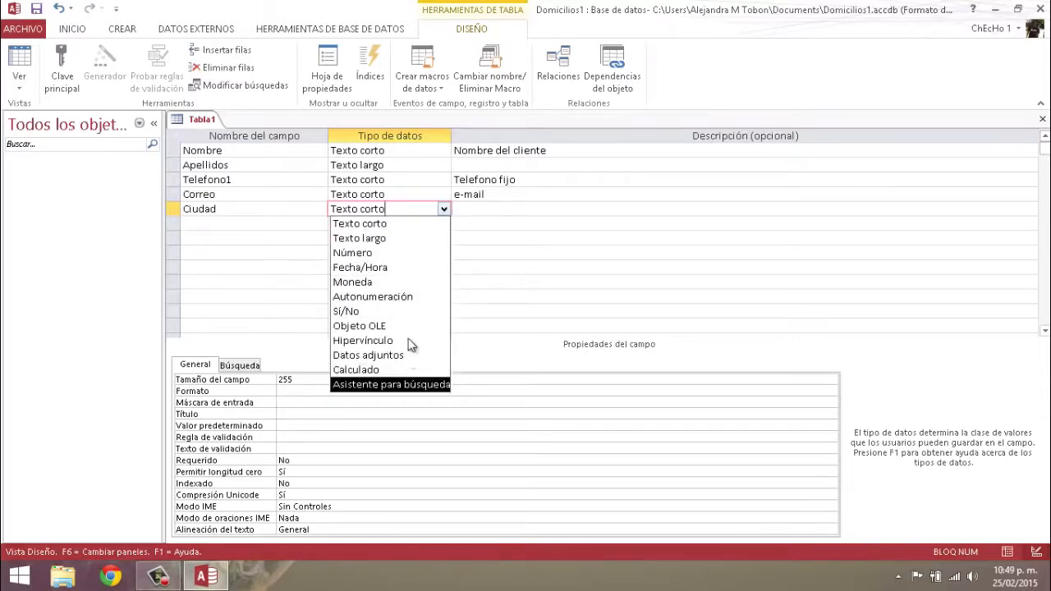
pyautogui.click(406, 386)
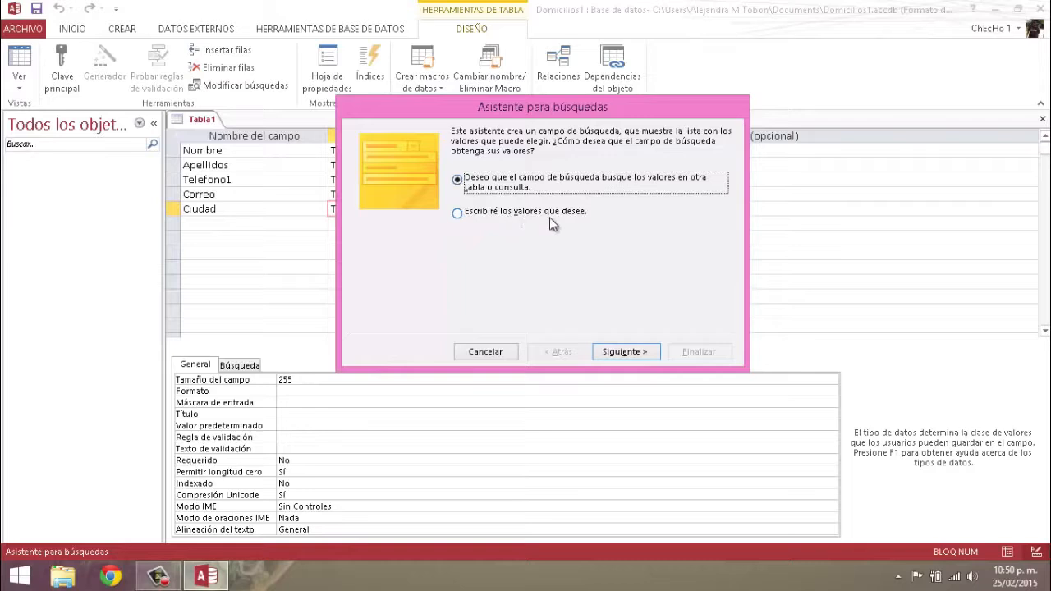
pyautogui.click(458, 214)
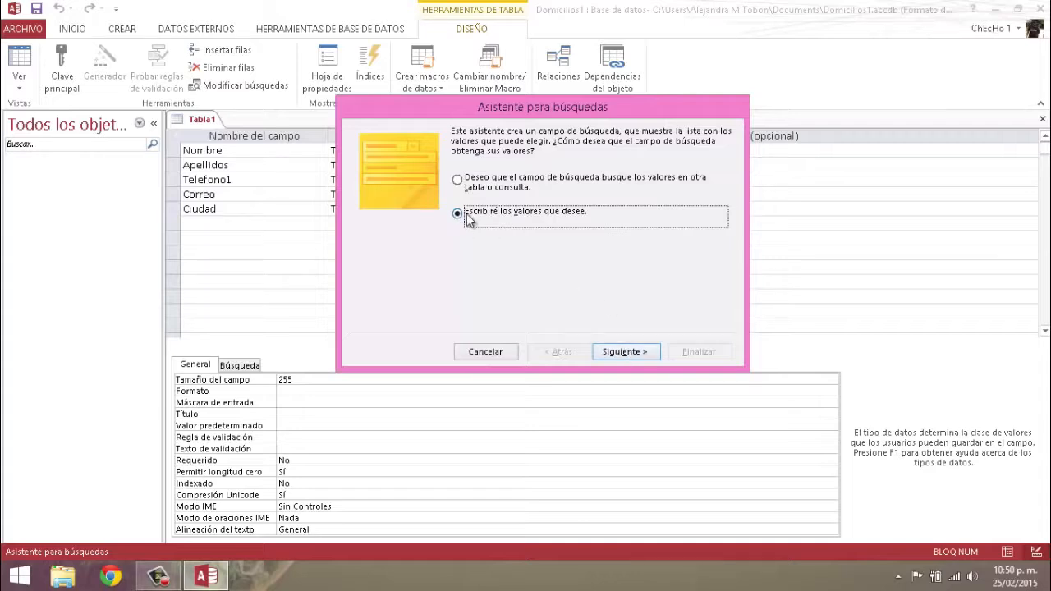
pyautogui.click(622, 352)
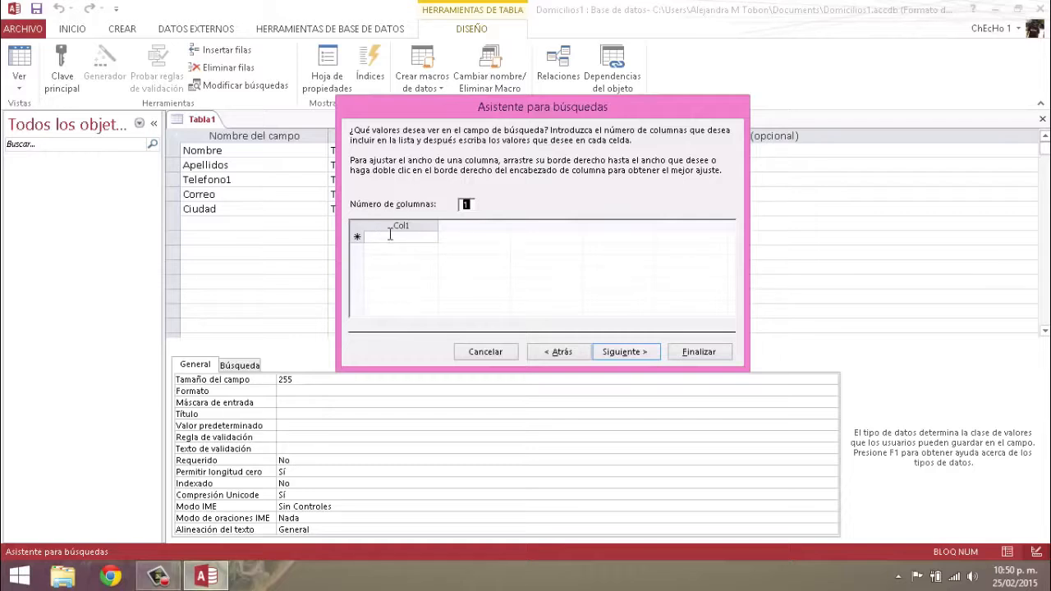
# Enter Medellin, Bogota and Cali in the Col1 list and go to the final page
pyautogui.click(419, 238)
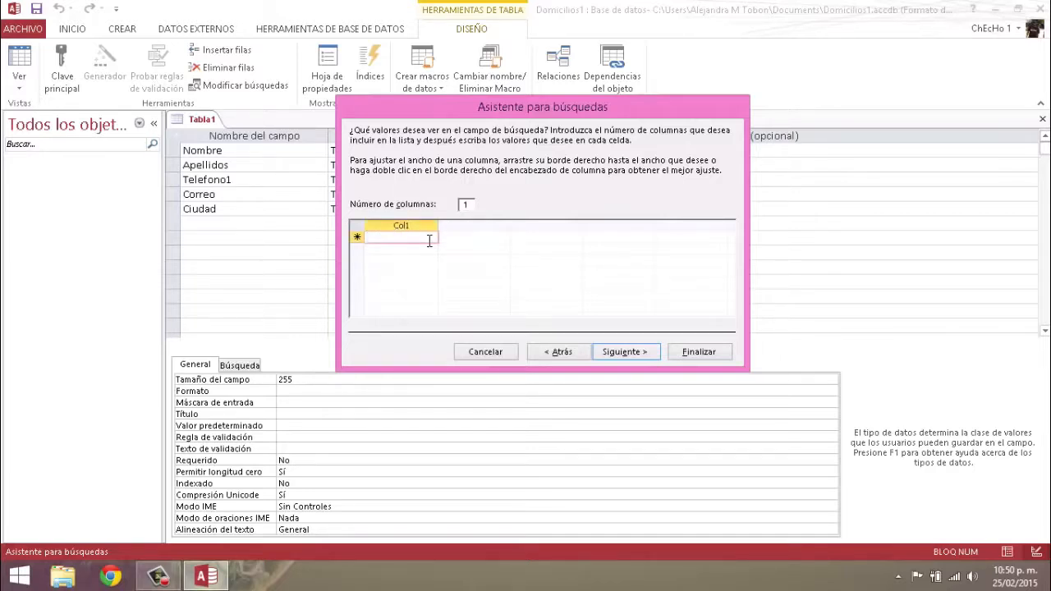
pyautogui.write('Medellin')
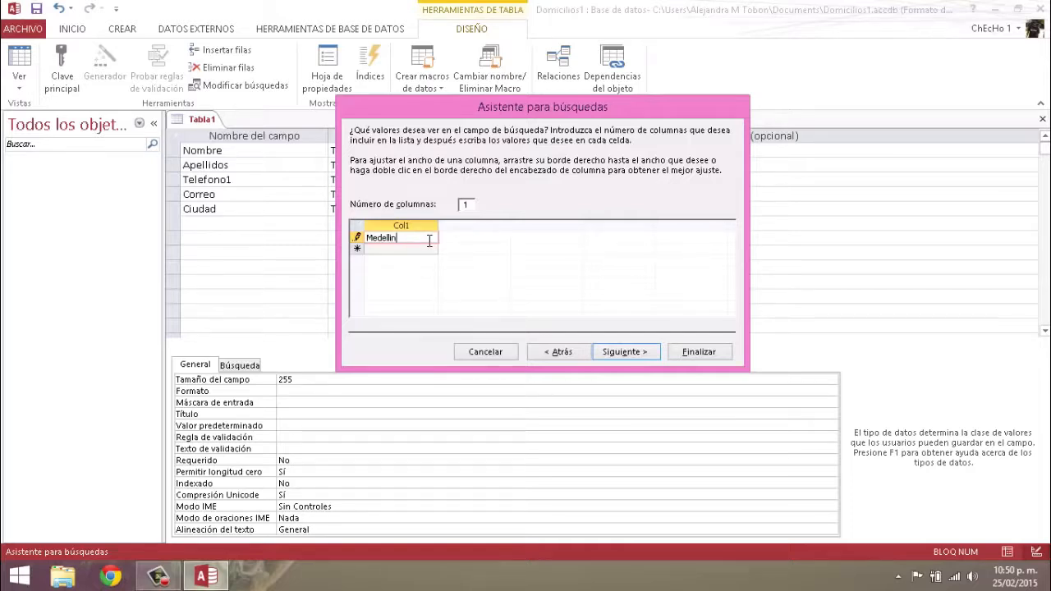
pyautogui.press('Return')
pyautogui.write('Bogota')
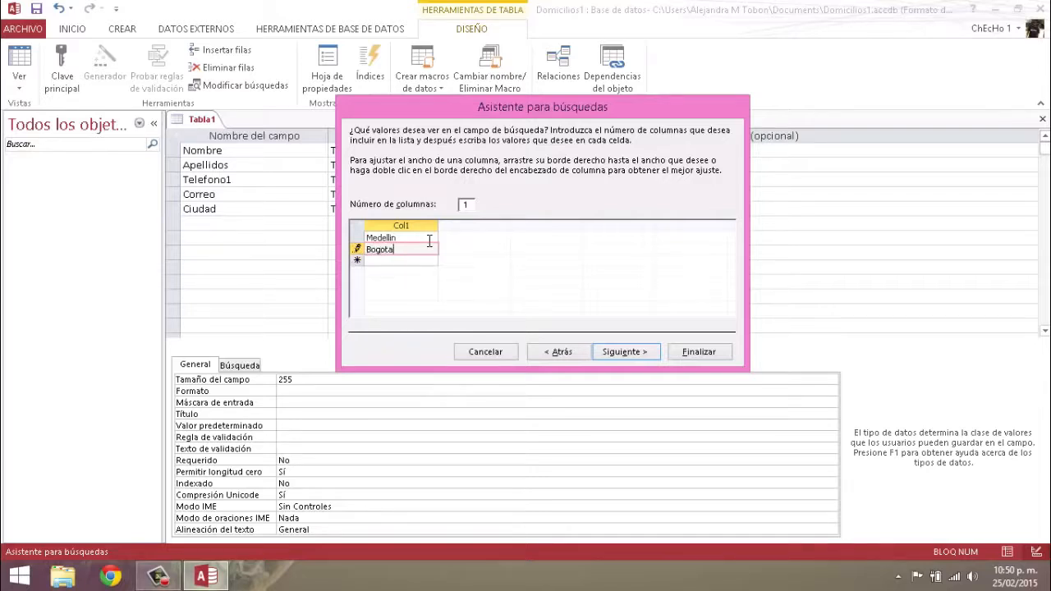
pyautogui.press('Return')
pyautogui.write('Cali')
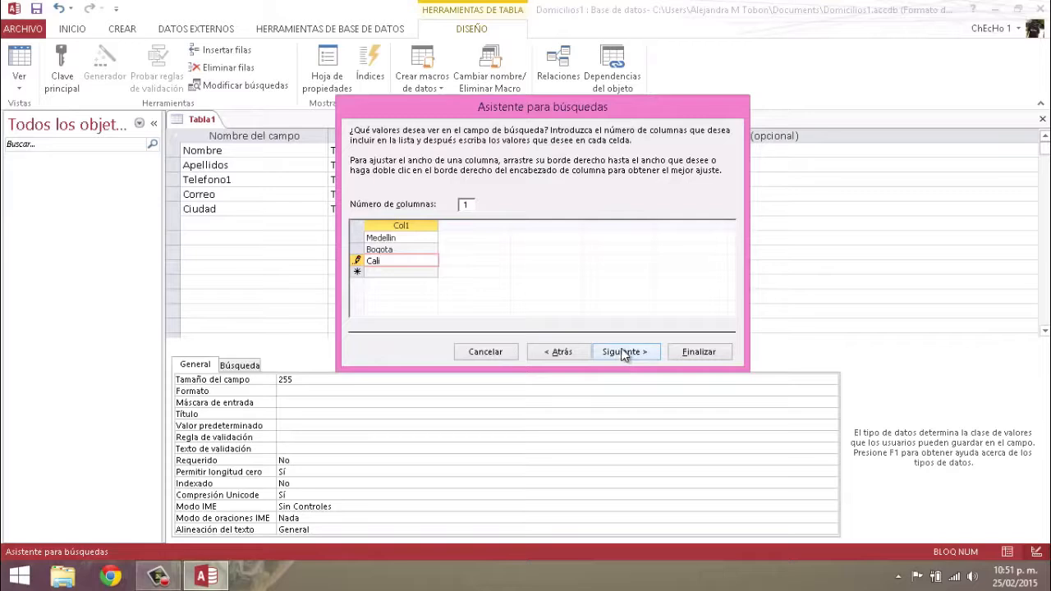
pyautogui.click(623, 353)
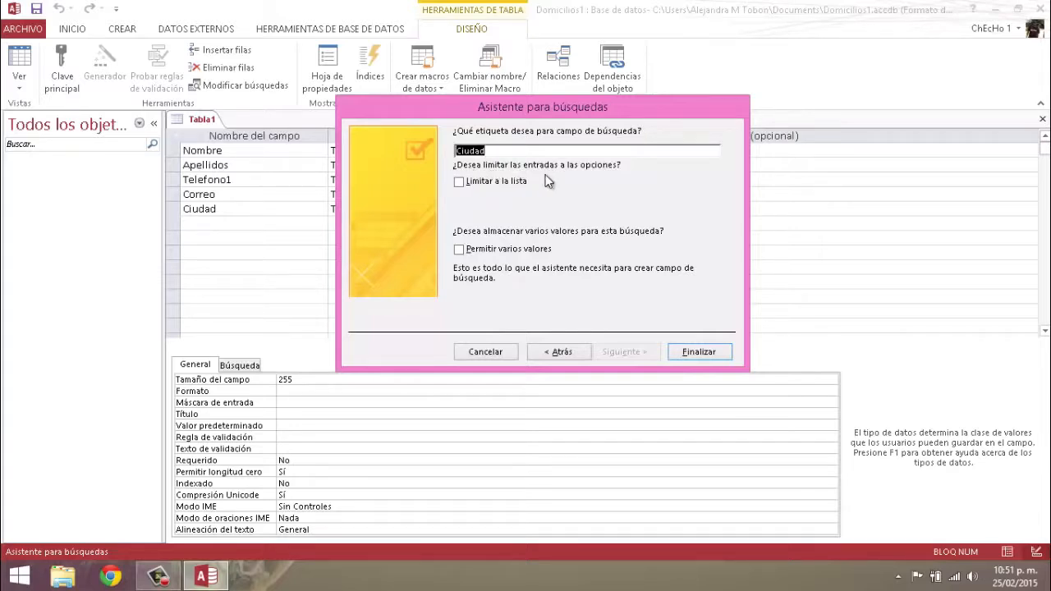
# Tick 'Limitar a la lista' and finish the Ciudad lookup wizard
pyautogui.click(459, 182)
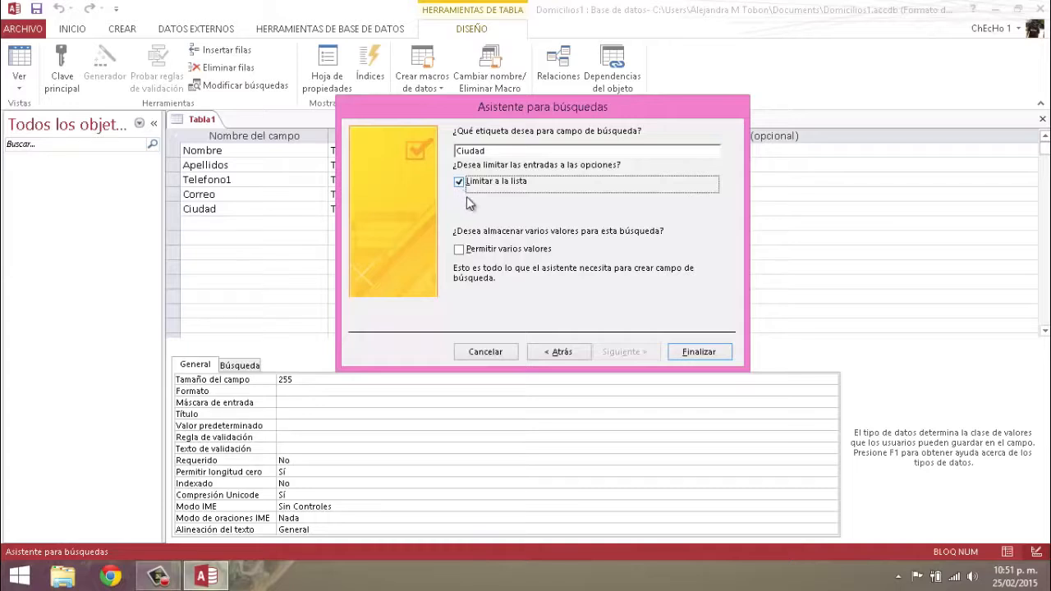
pyautogui.click(704, 353)
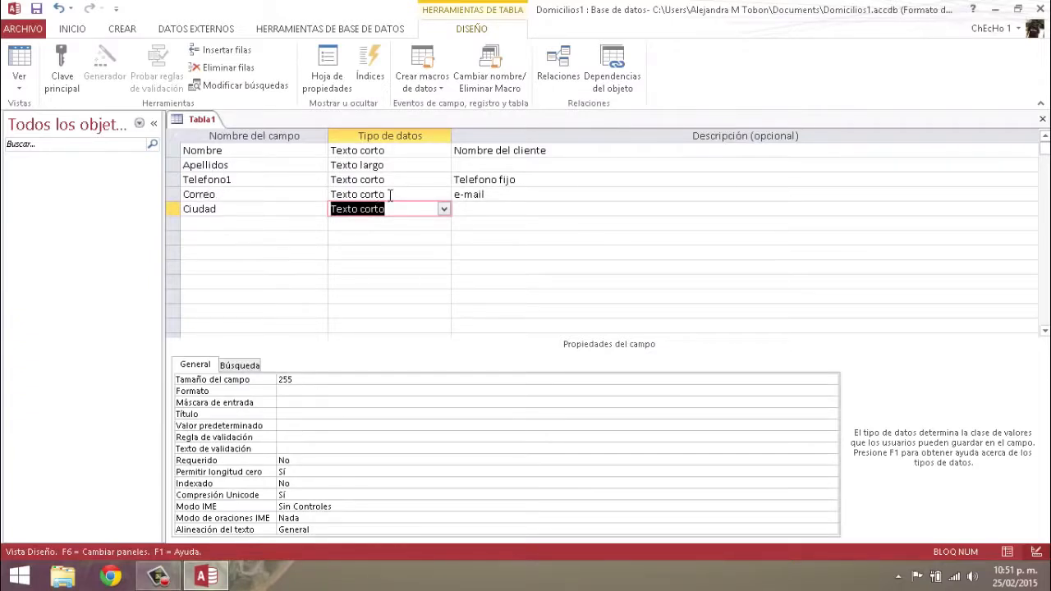
pyautogui.click(419, 195)
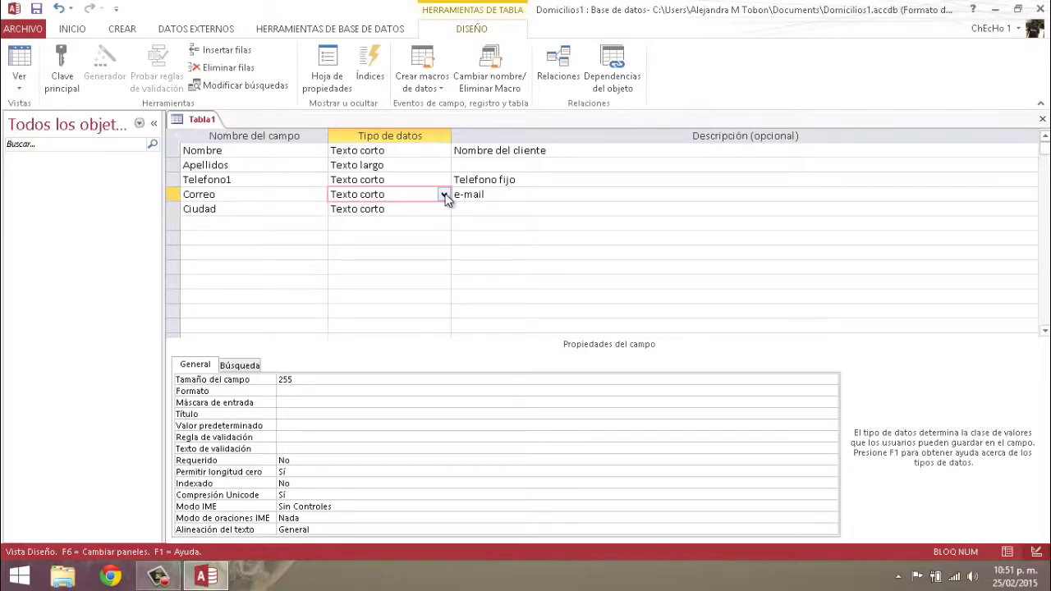
# Make Correo a Hipervínculo field
pyautogui.click(443, 196)
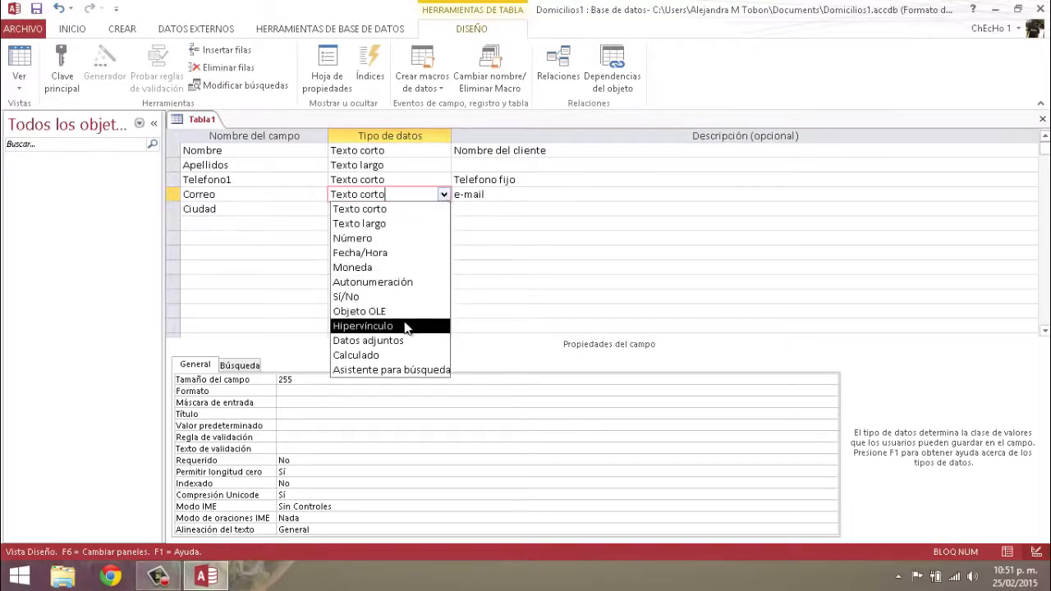
pyautogui.click(394, 329)
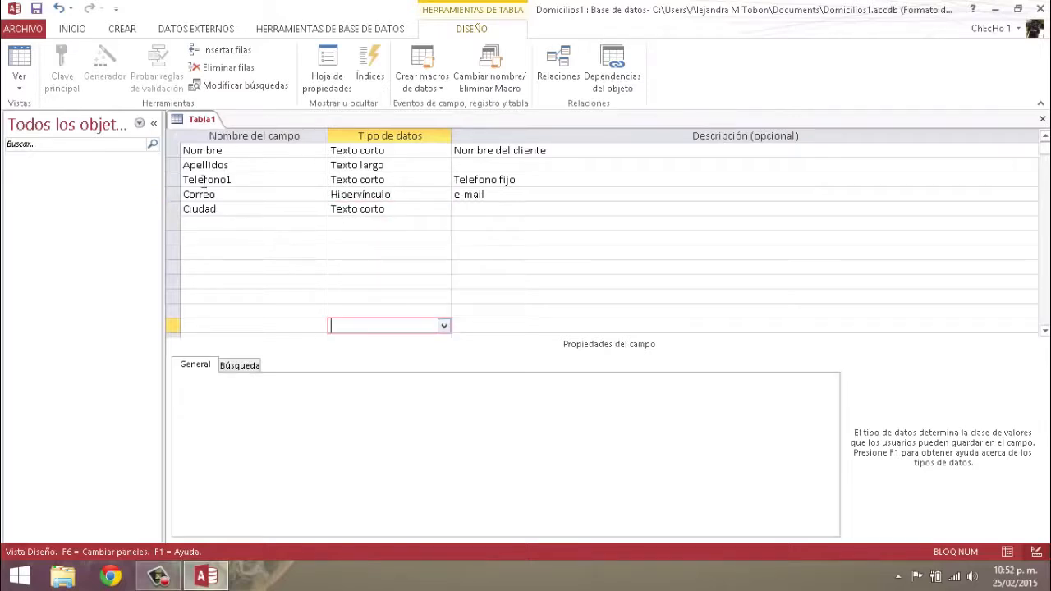
pyautogui.click(203, 153)
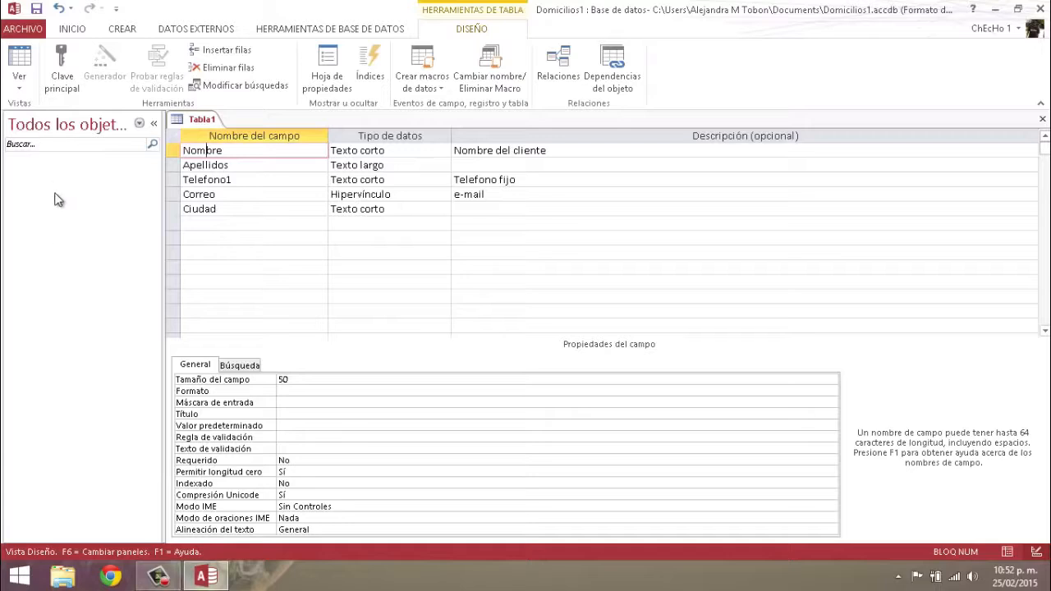
# Save the table as Clientes, accepting the offered primary key
pyautogui.rightClick(205, 124)
pyautogui.click(220, 130)
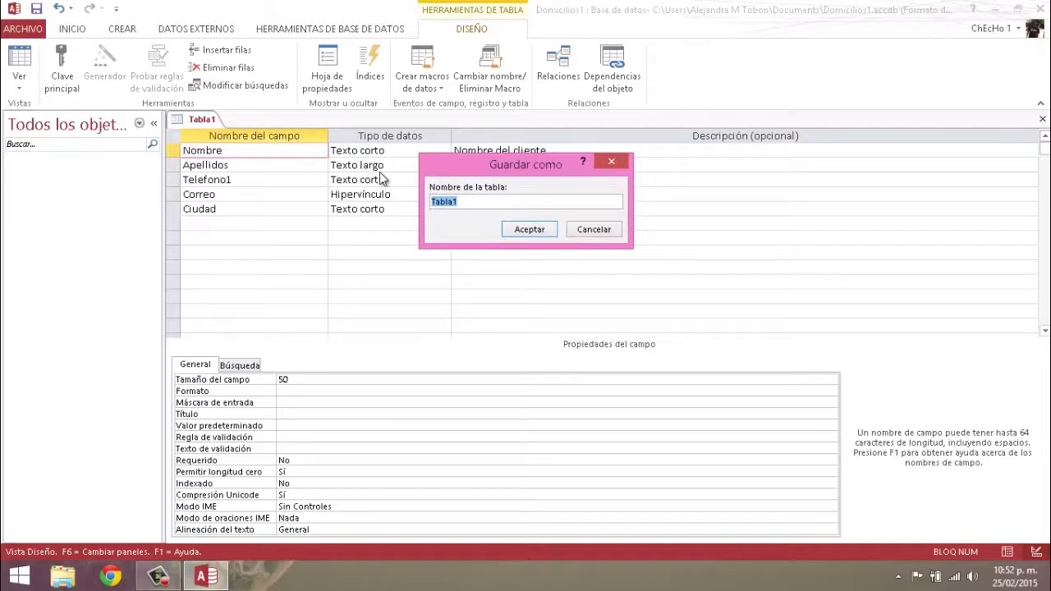
pyautogui.write('Clientes')
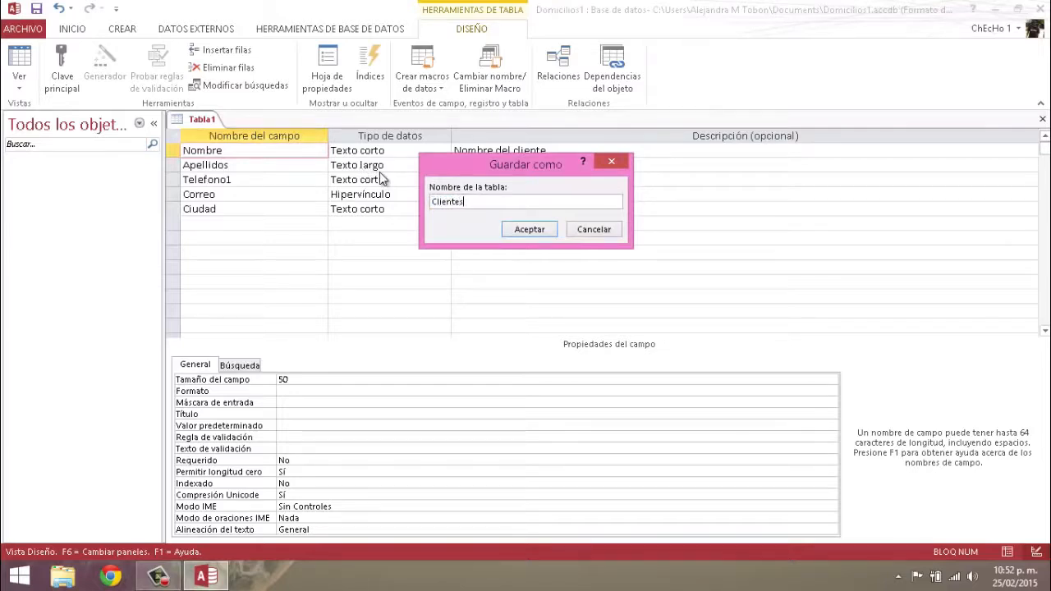
pyautogui.click(529, 230)
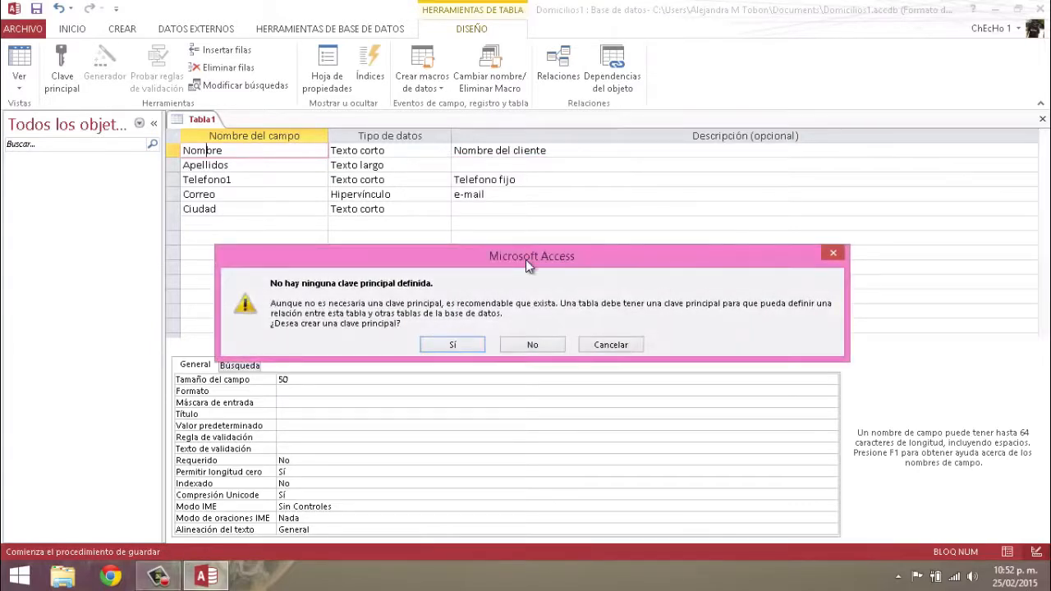
pyautogui.moveTo(524, 263); pyautogui.dragTo(511, 236)
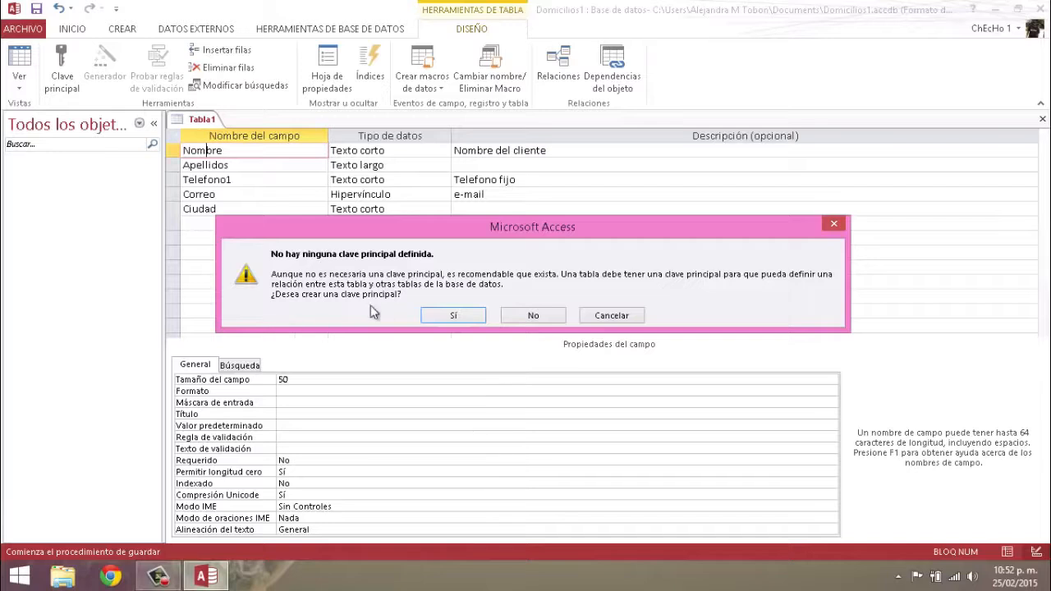
pyautogui.click(452, 317)
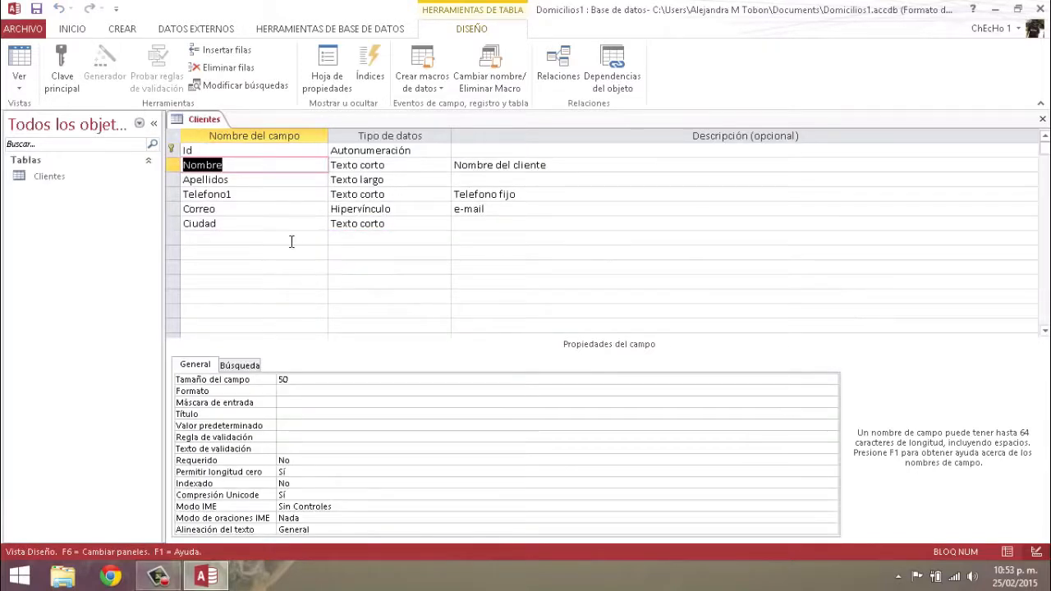
# Rename the Id key field to Idcliente
pyautogui.click(171, 151)
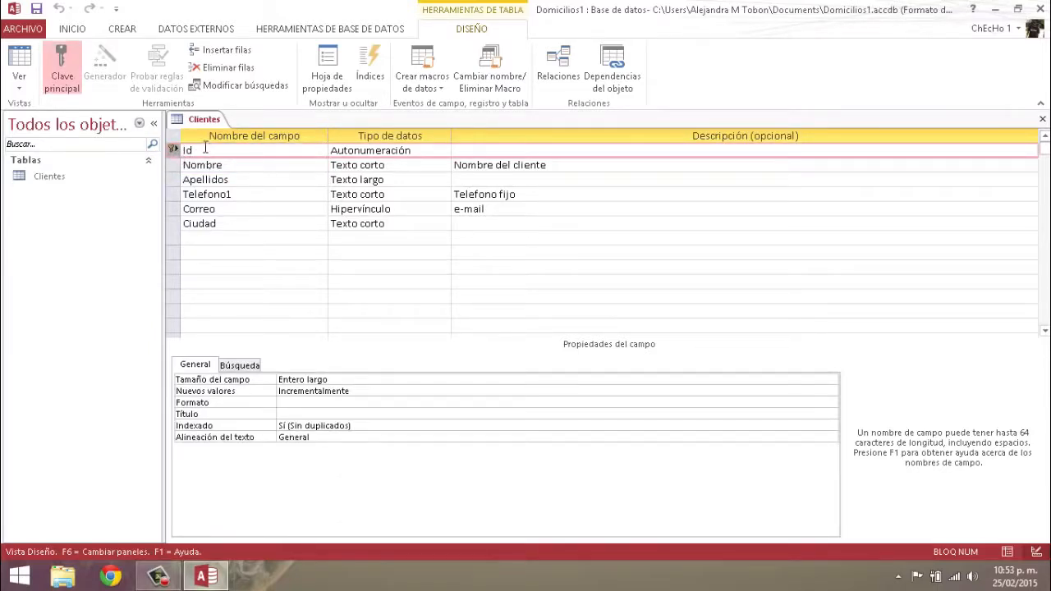
pyautogui.click(201, 151)
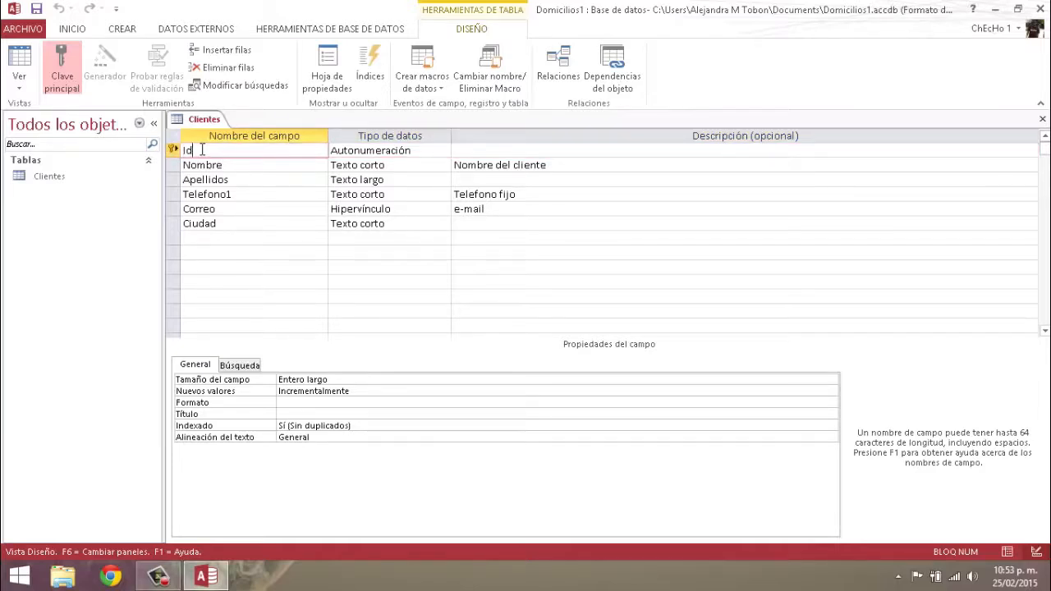
pyautogui.write('cliente')
# Describe Idcliente as 'cedula del cliente', fixing the typo, and save the design
pyautogui.click(497, 150)
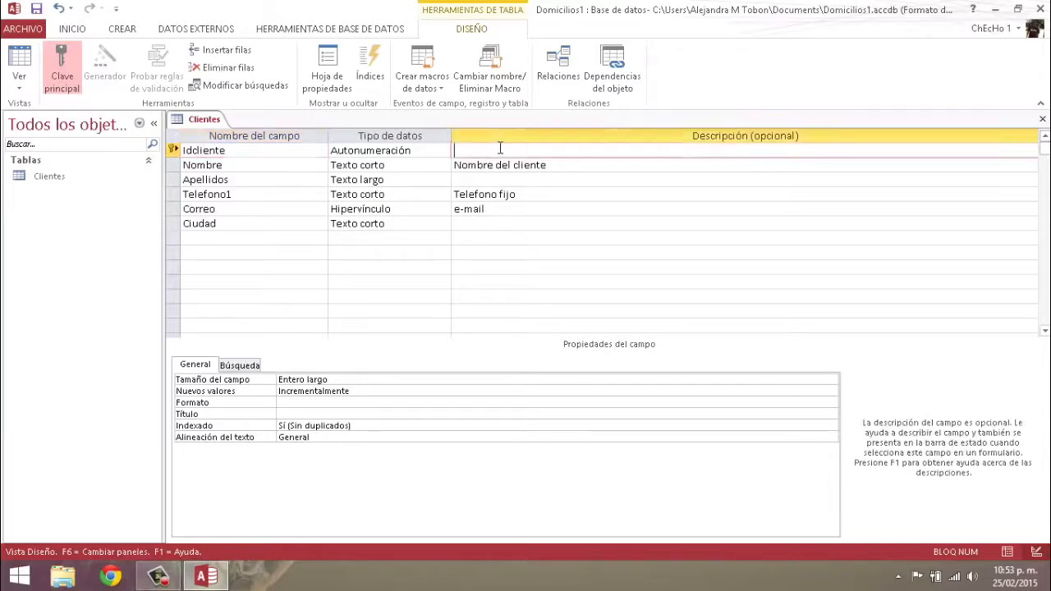
pyautogui.write('cedula dle cliente')
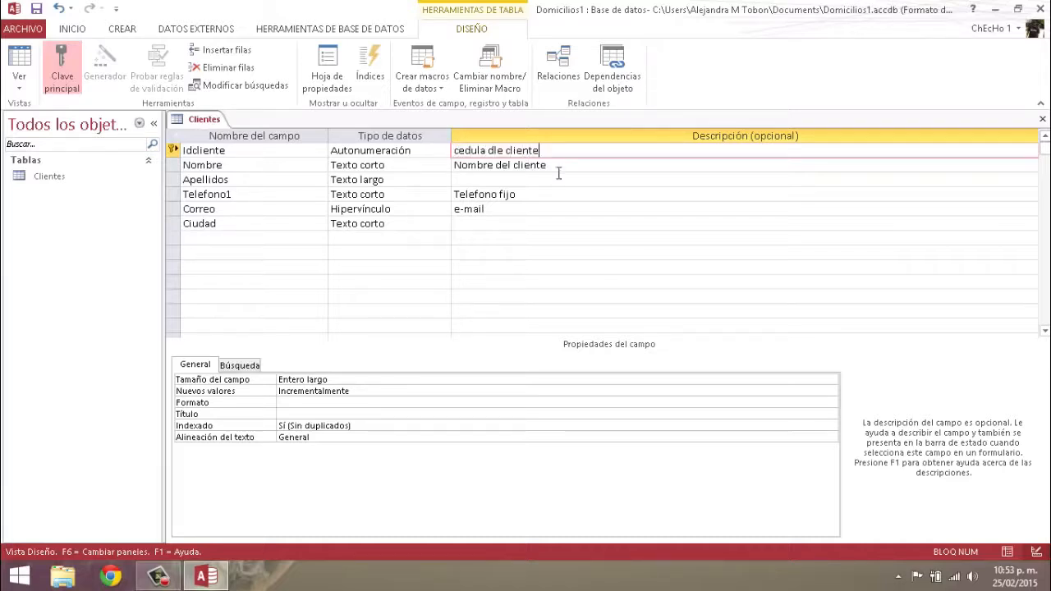
pyautogui.click(506, 153)
pyautogui.press('BackSpace')
pyautogui.press('BackSpace')
pyautogui.write('el')
pyautogui.rightClick(212, 121)
pyautogui.click(216, 127)
# Close Clientes, reopen it in Vista Diseño, save it and close the design view
pyautogui.rightClick(205, 122)
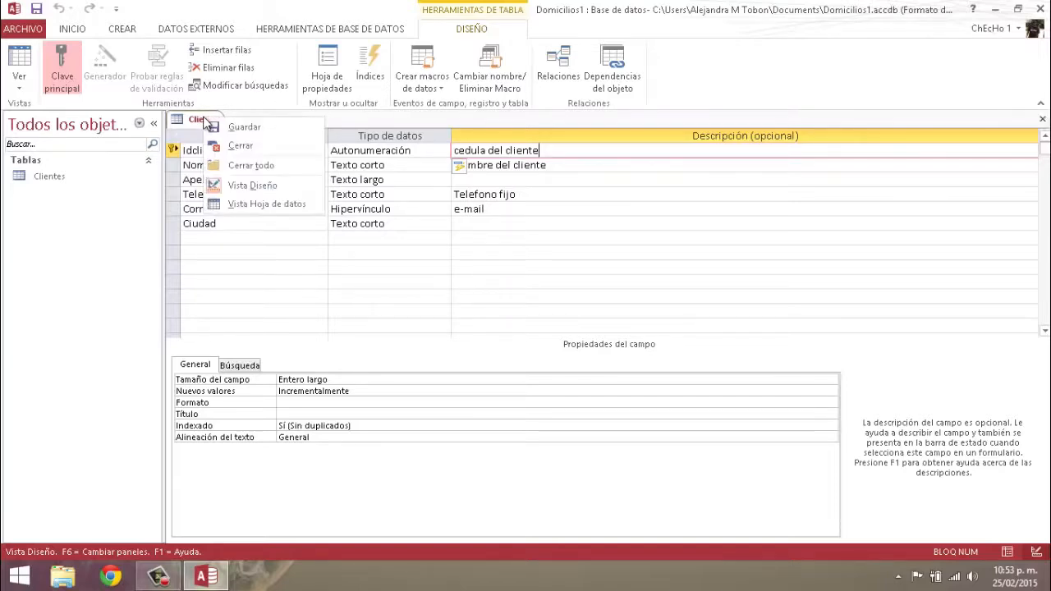
pyautogui.click(237, 145)
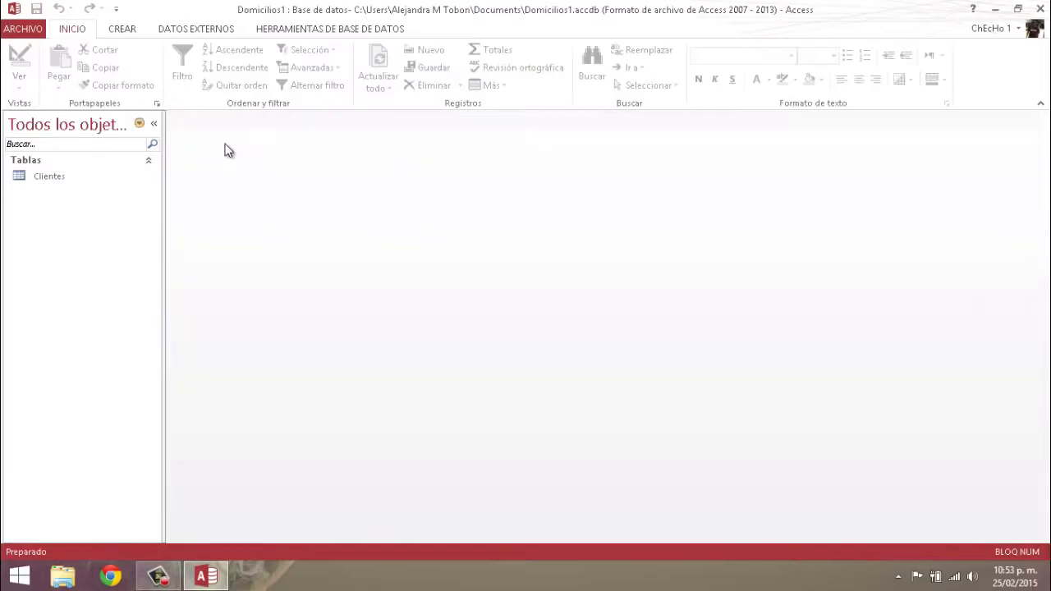
pyautogui.rightClick(53, 182)
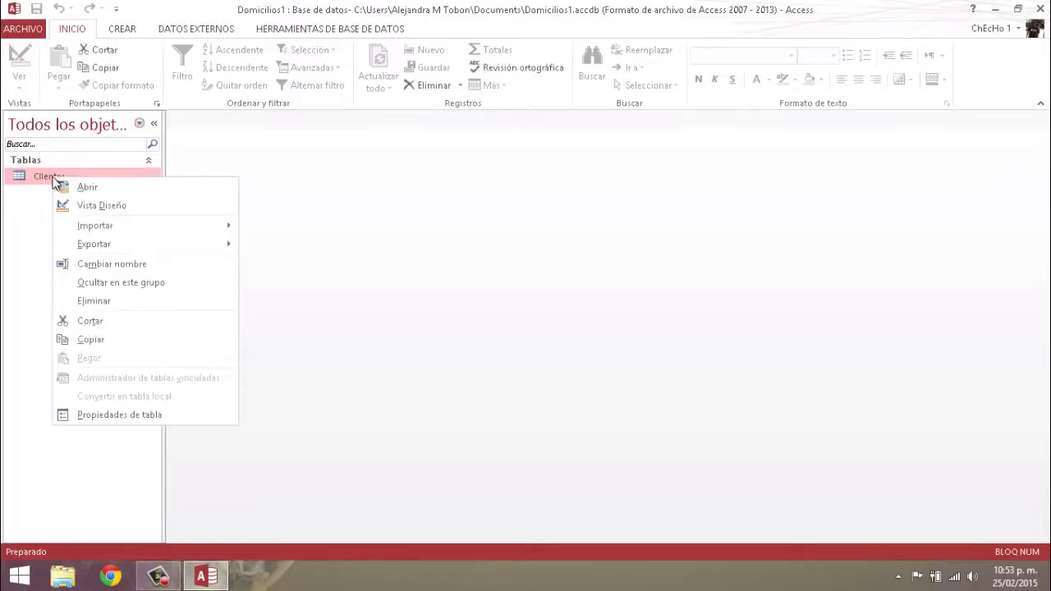
pyautogui.click(98, 205)
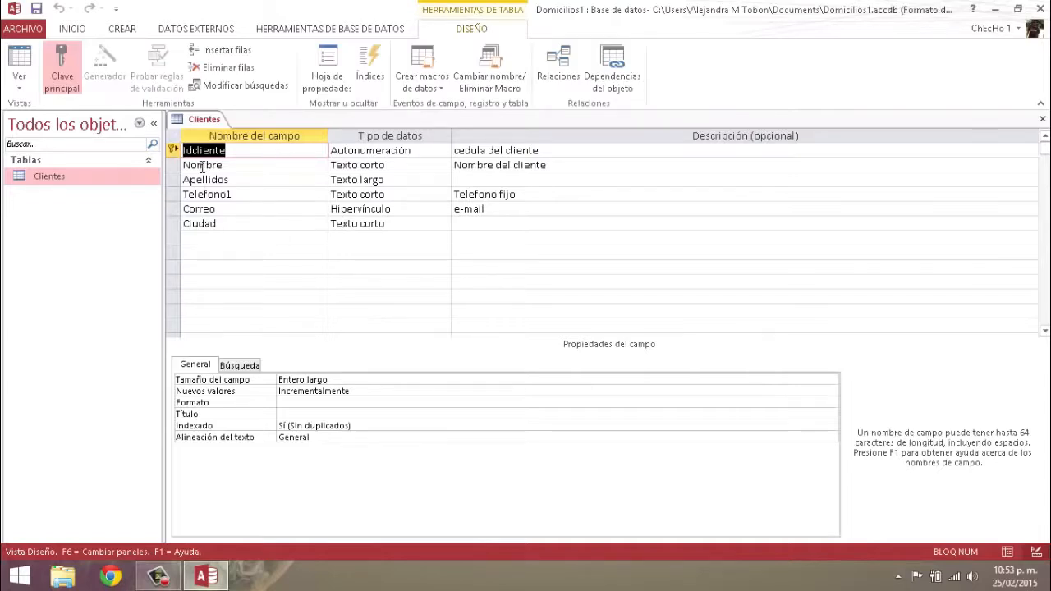
pyautogui.rightClick(202, 121)
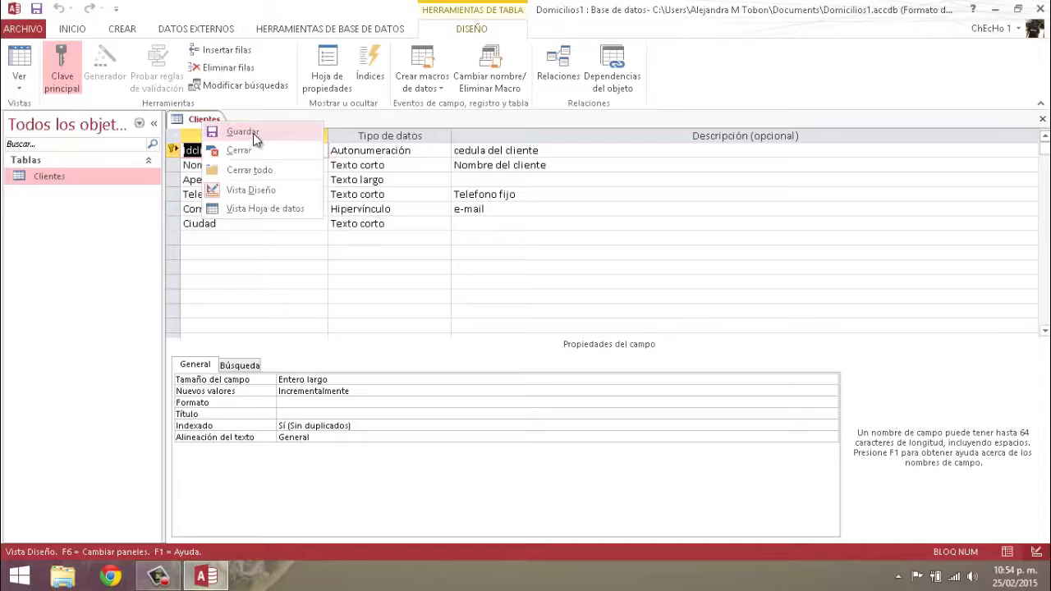
pyautogui.click(238, 132)
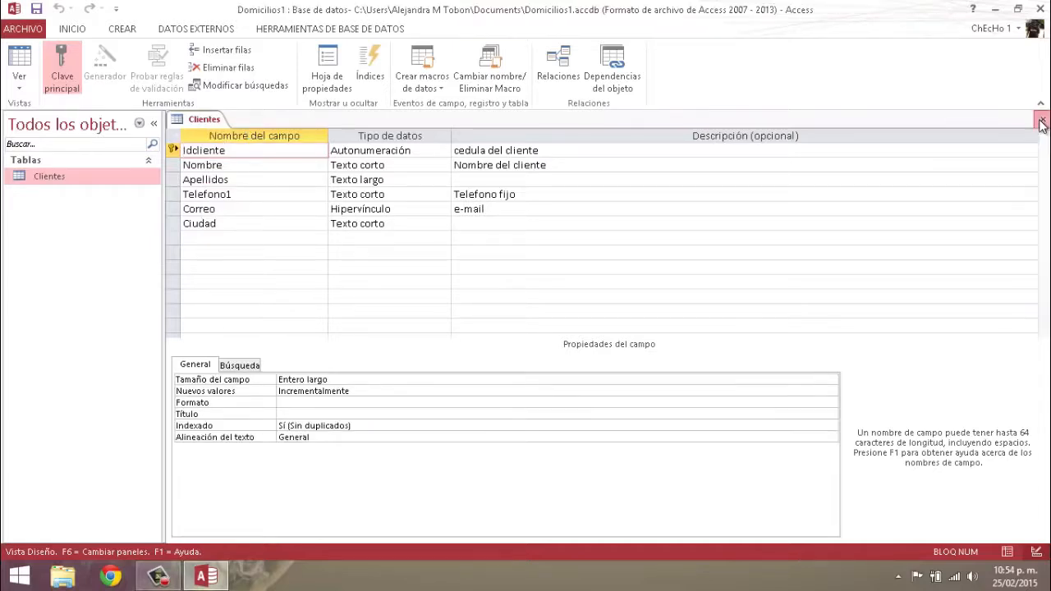
pyautogui.click(1043, 119)
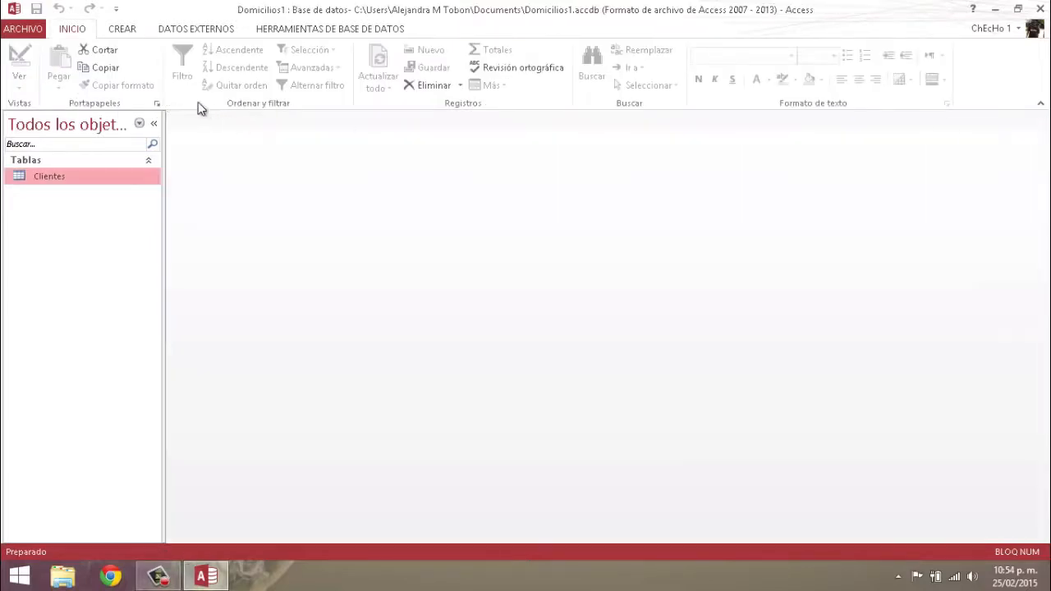
# Open the Clientes datasheet and enter the first client's name, surname, phone and e-mail
pyautogui.doubleClick(41, 181)
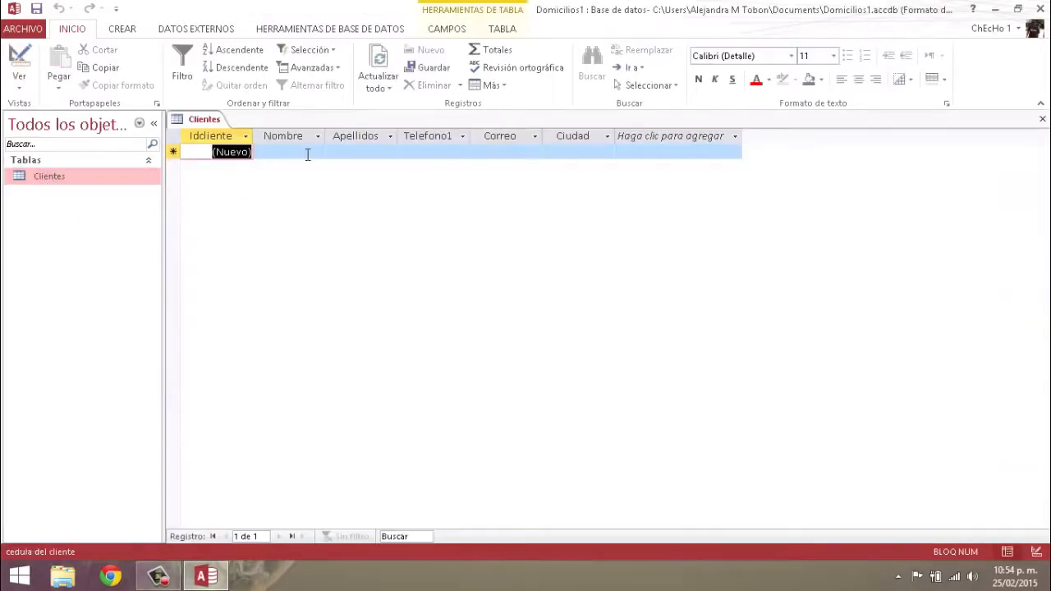
pyautogui.click(299, 150)
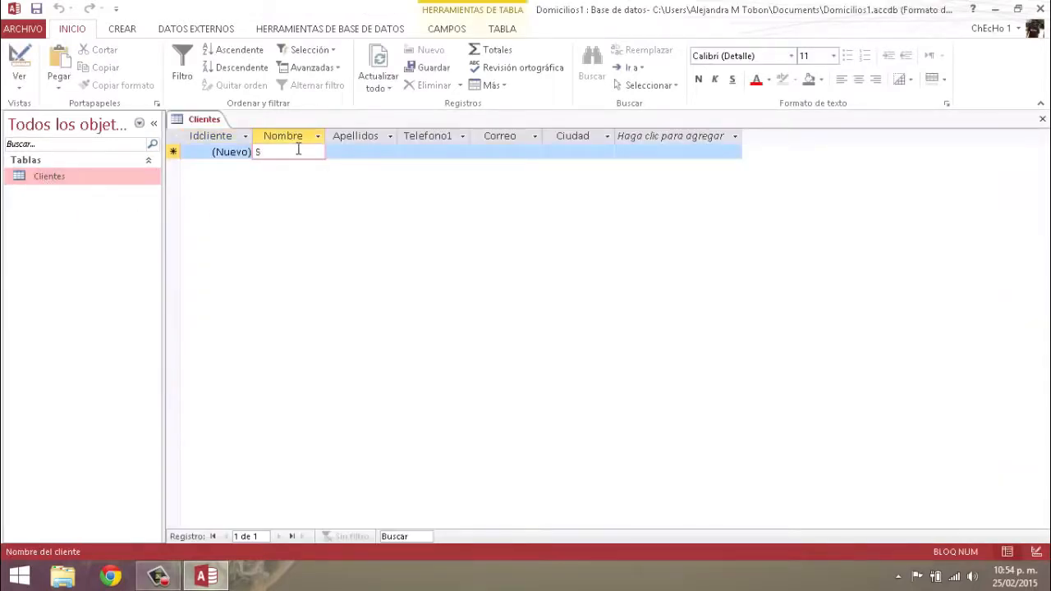
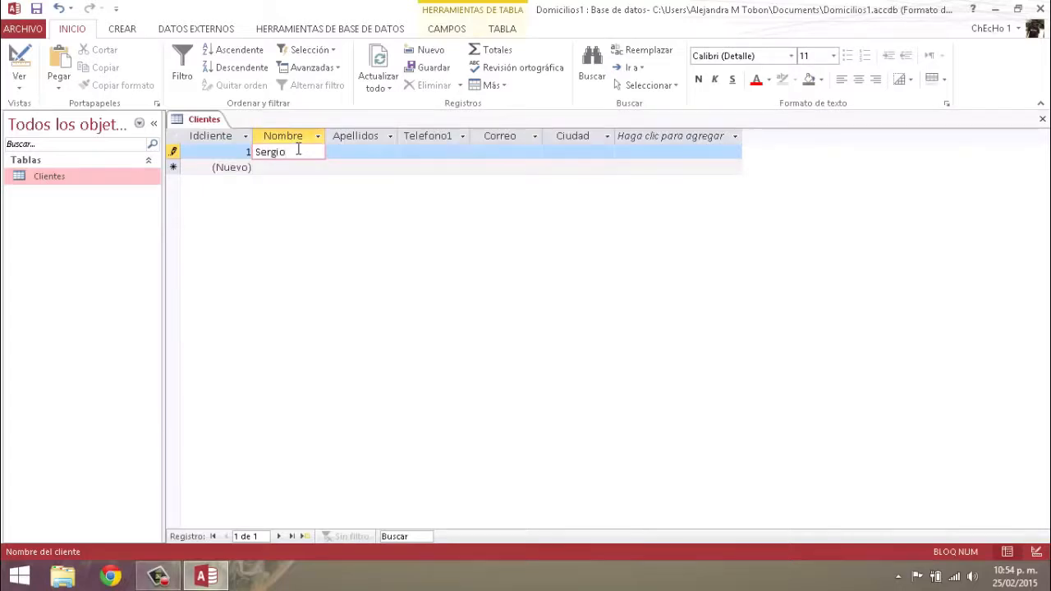
pyautogui.press('Tab')
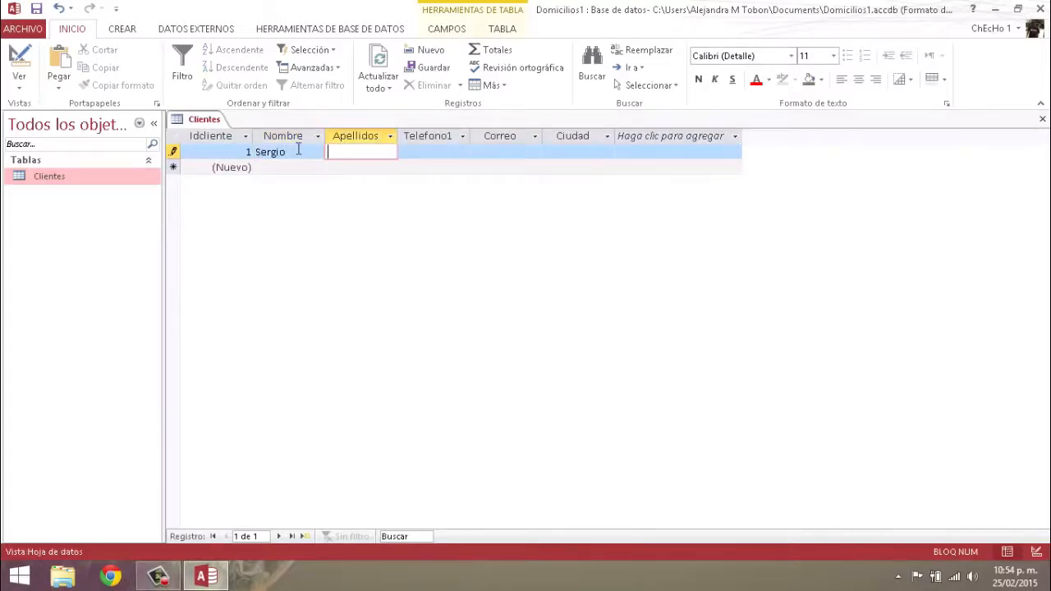
pyautogui.press('Tab')
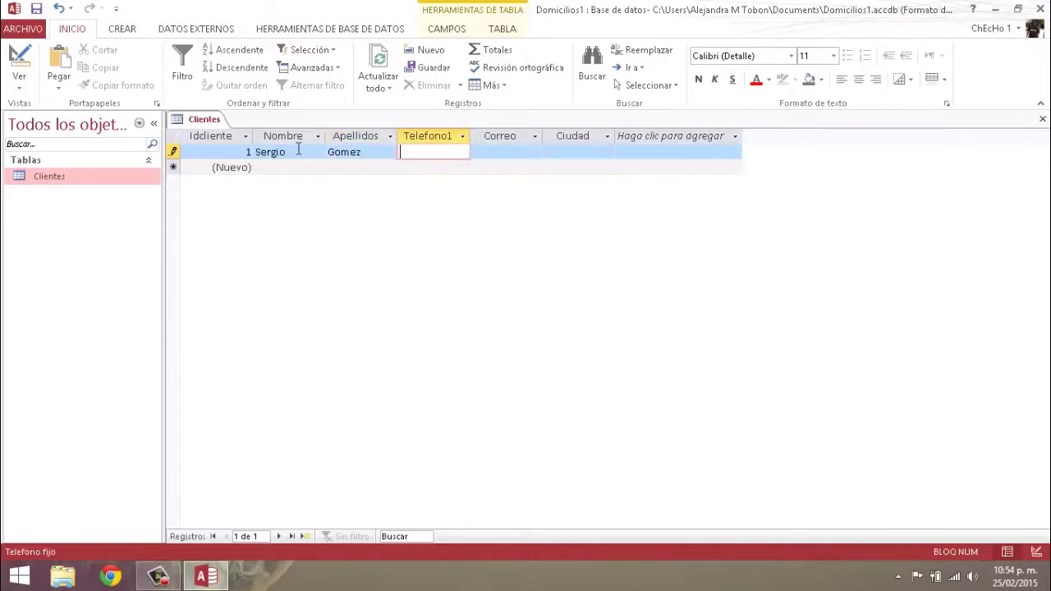
pyautogui.write('255555')
pyautogui.press('Tab')
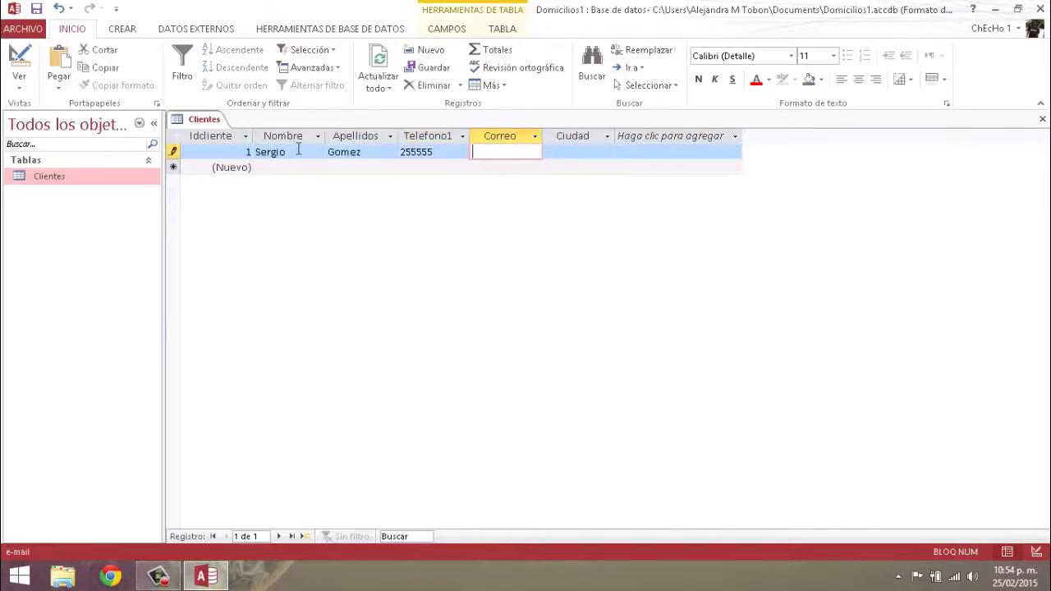
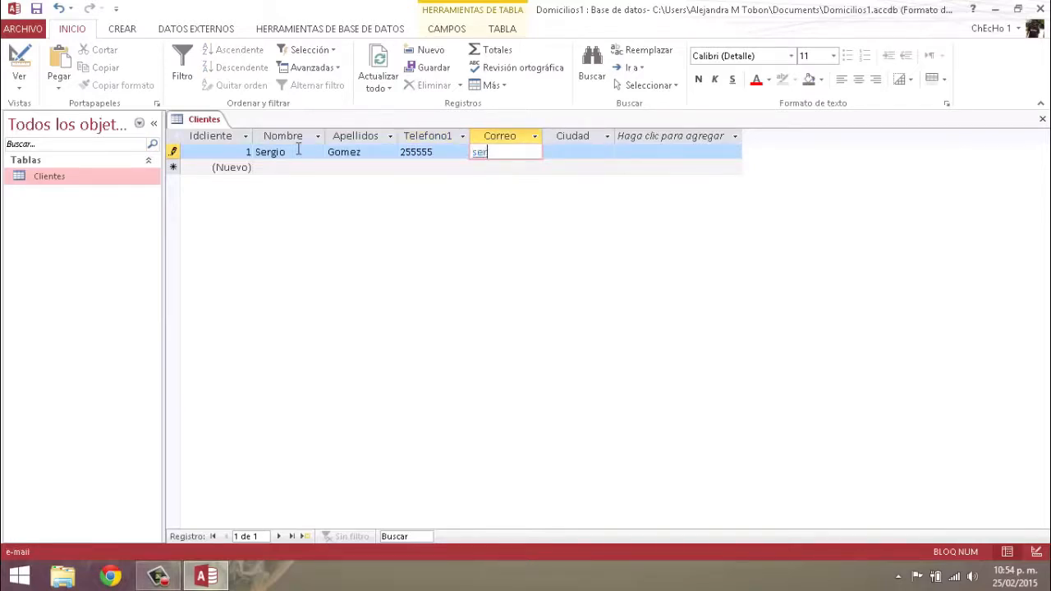
pyautogui.press('Tab')
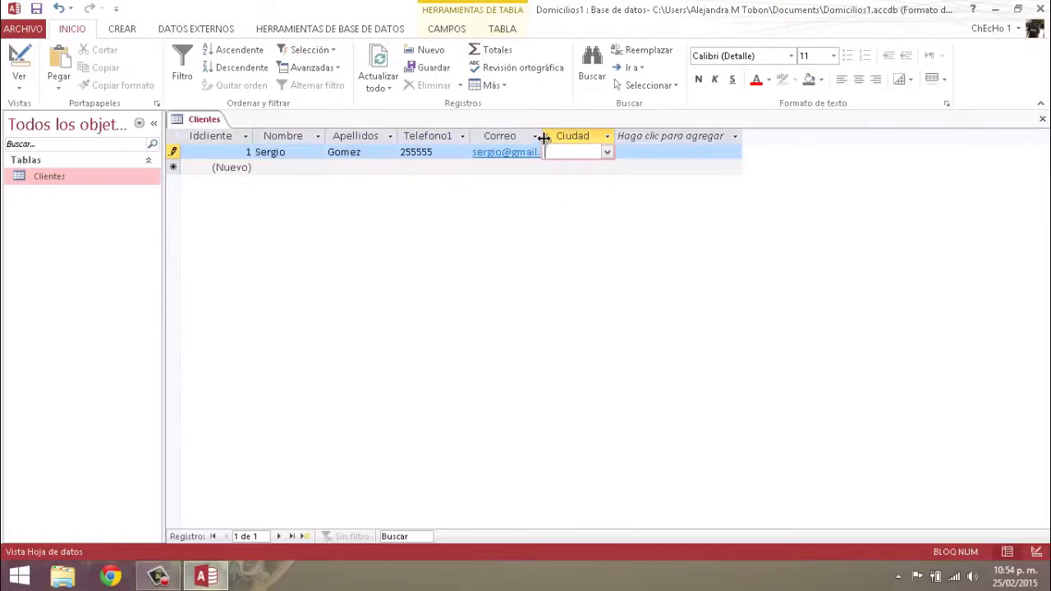
pyautogui.click(608, 155)
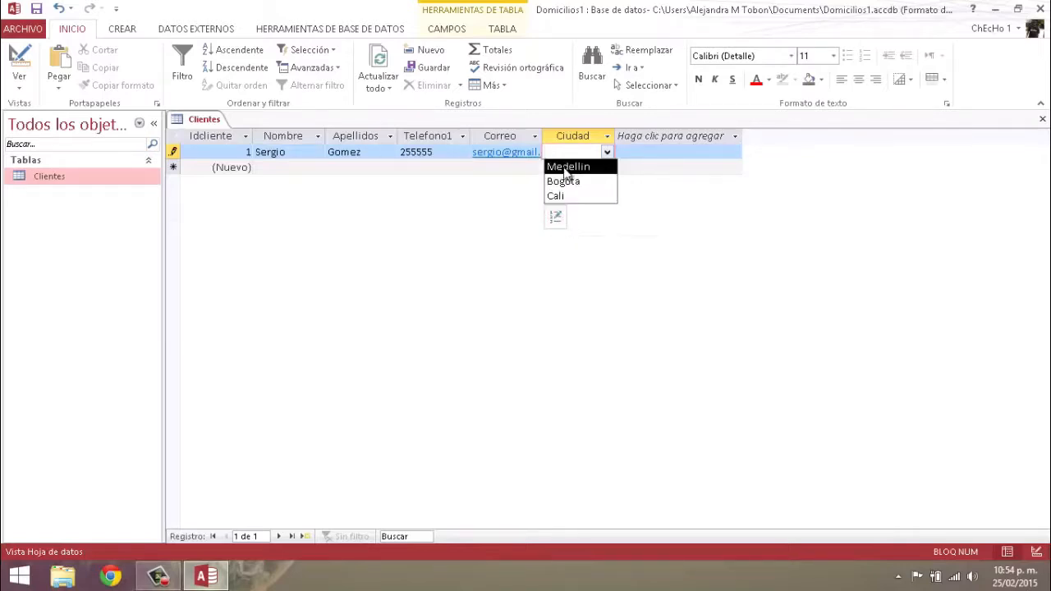
# Add Bucaramanga to the Ciudad lookup list
pyautogui.click(556, 218)
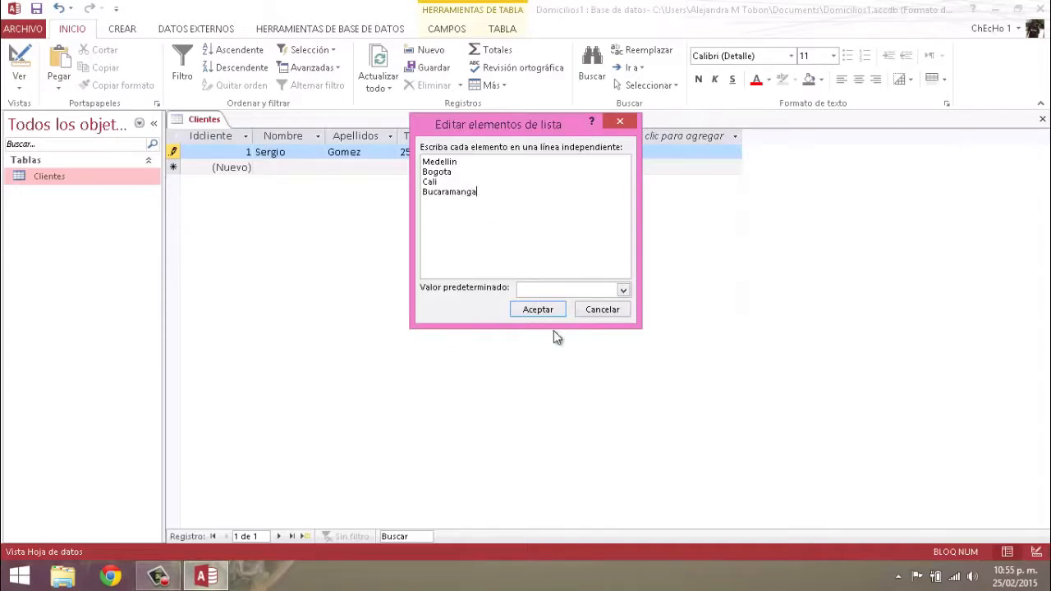
pyautogui.click(538, 308)
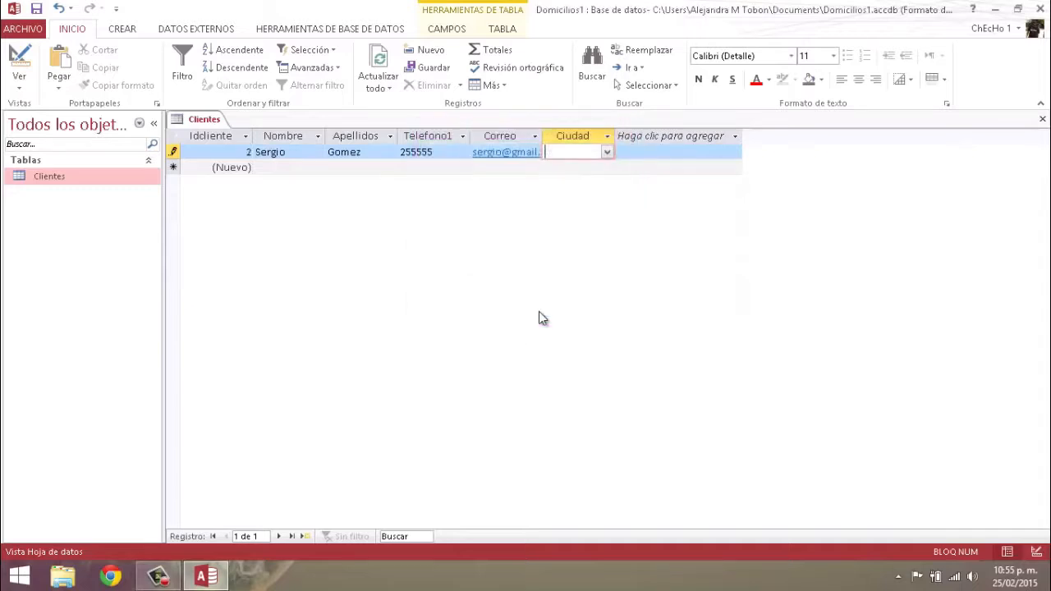
pyautogui.click(608, 153)
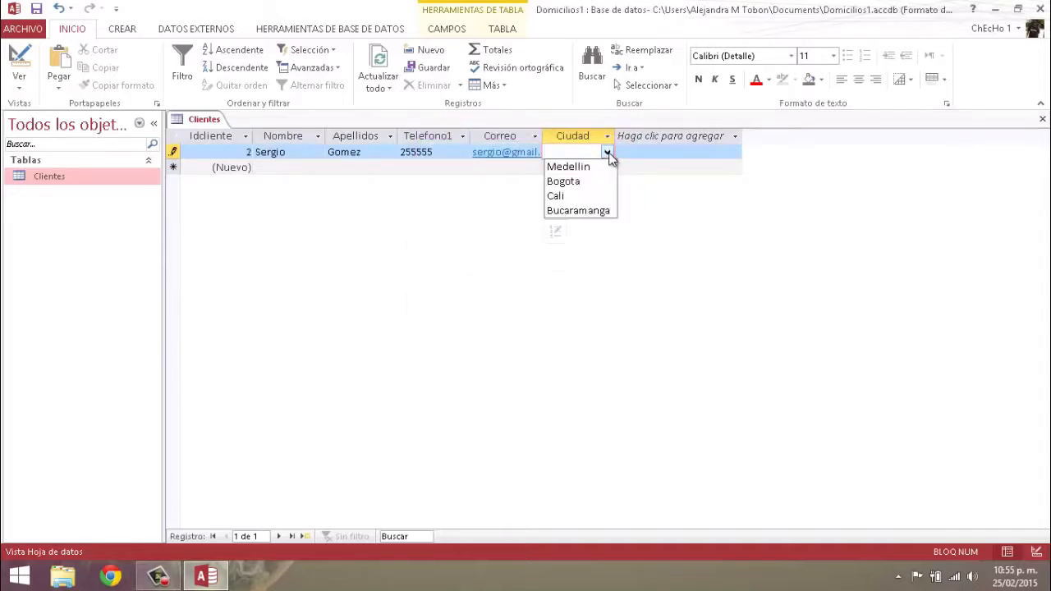
# Add Pereira to the list, then set the client's Ciudad to Bucaramanga
pyautogui.click(556, 235)
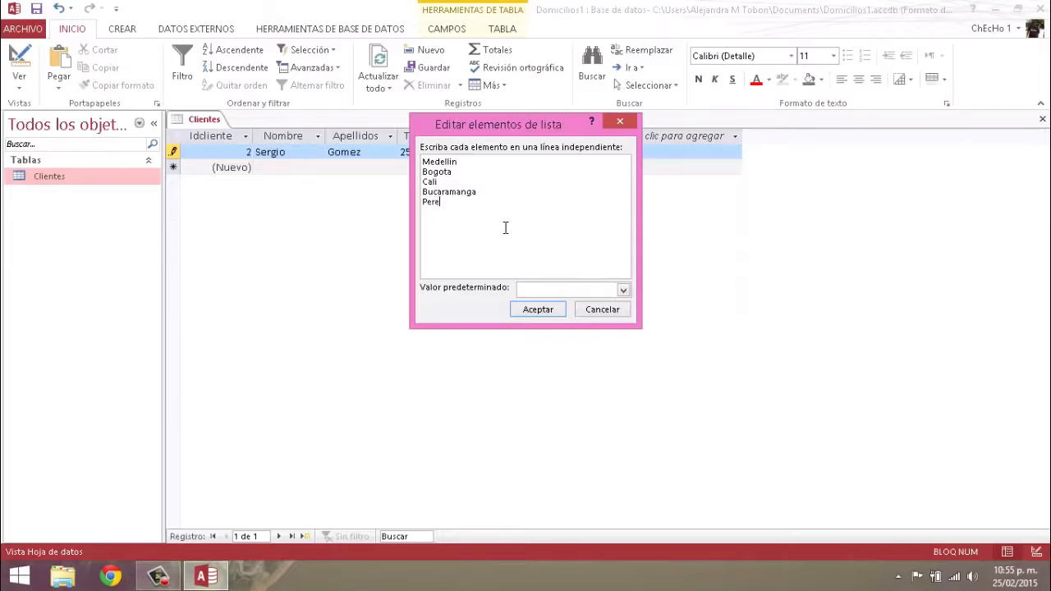
pyautogui.write('a')
pyautogui.click(538, 310)
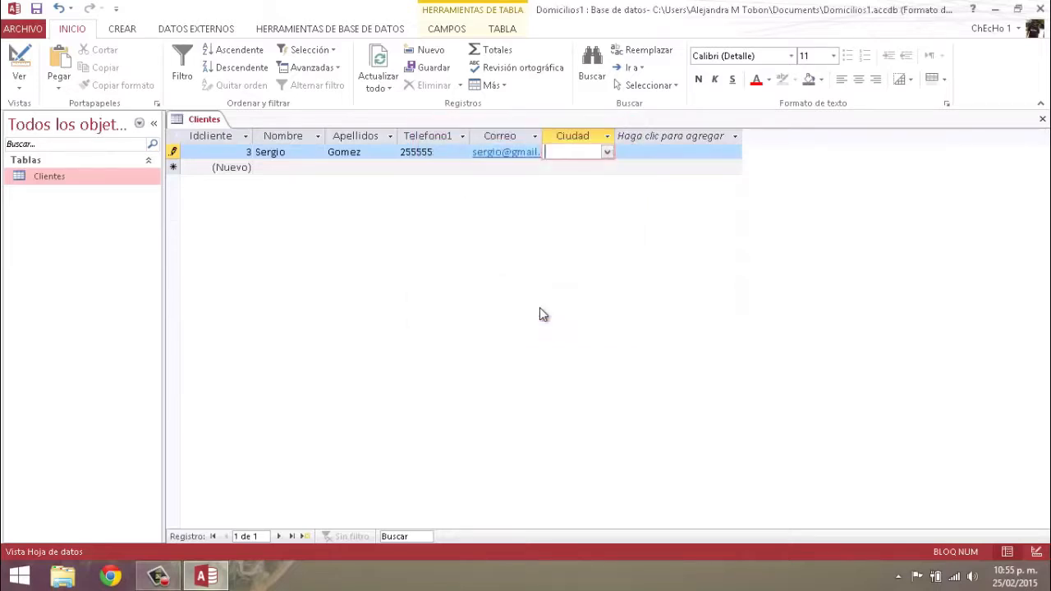
pyautogui.click(608, 153)
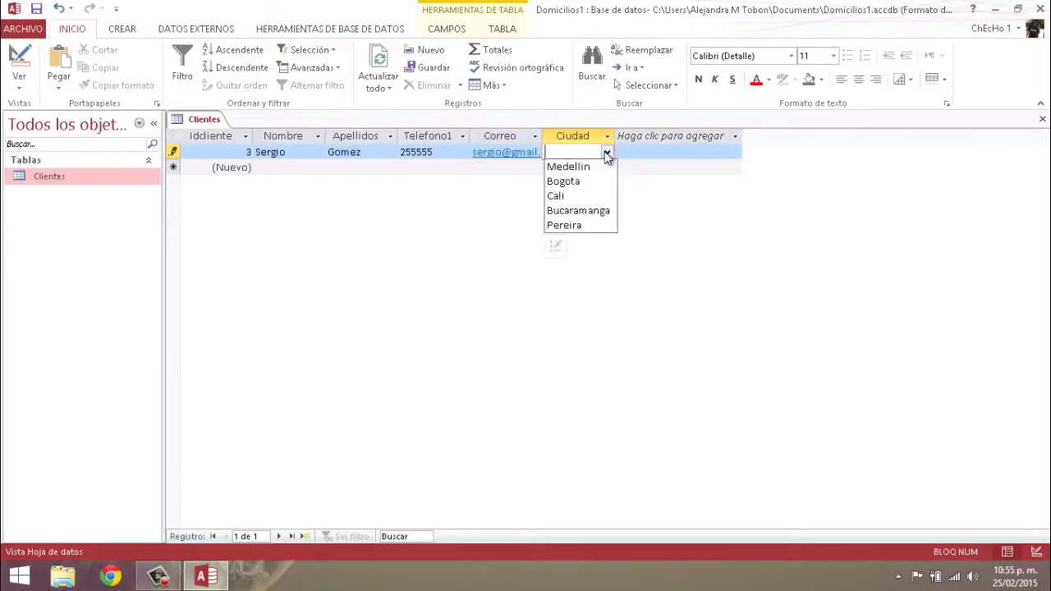
pyautogui.click(563, 212)
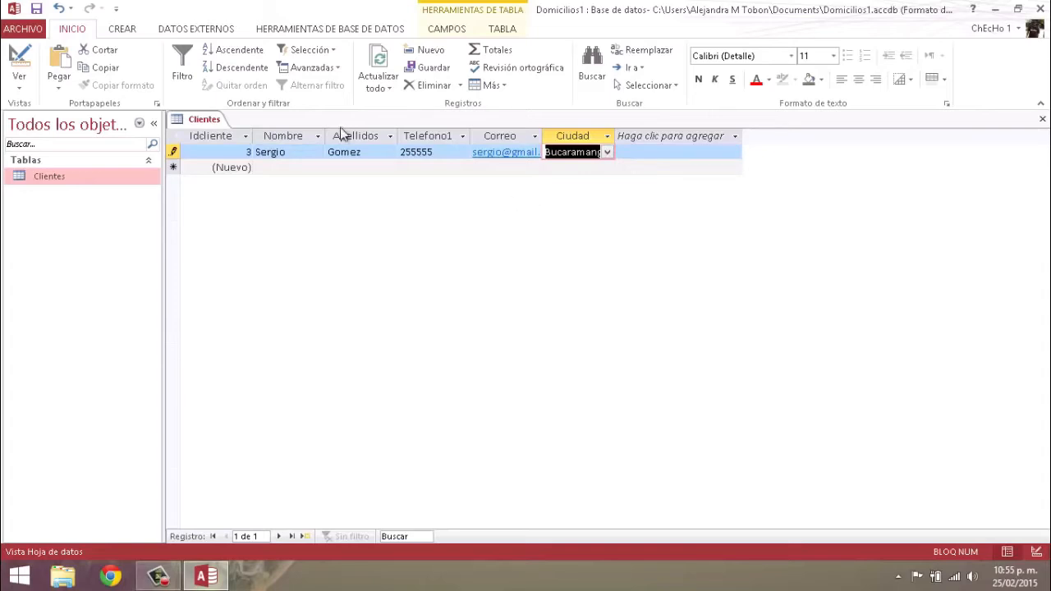